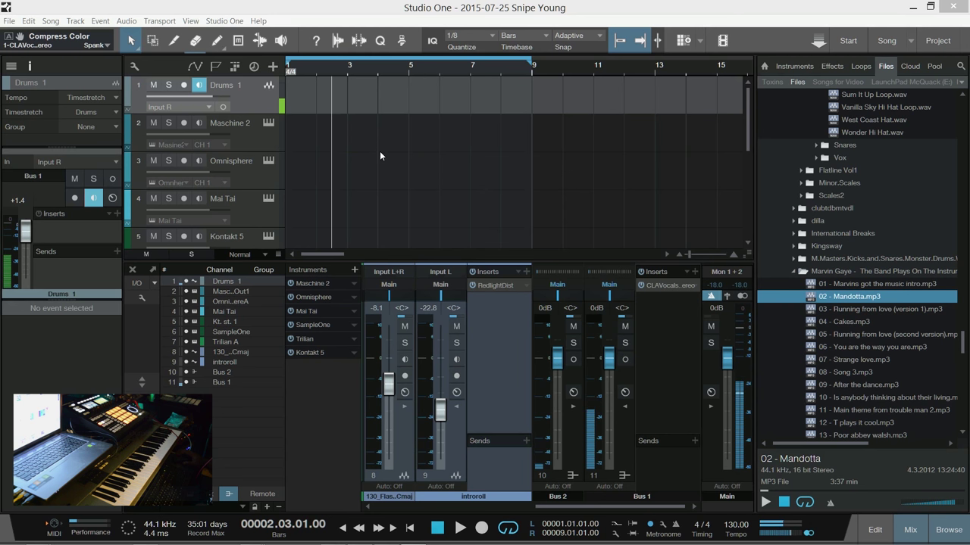
{"action": "scroll", "coordinate": [373, 162], "scroll_direction": "down", "scroll_amount": 3}
{"action": "scroll", "coordinate": [373, 162], "scroll_direction": "up", "scroll_amount": 3}
{"action": "scroll", "coordinate": [374, 163], "scroll_direction": "down", "scroll_amount": 4}
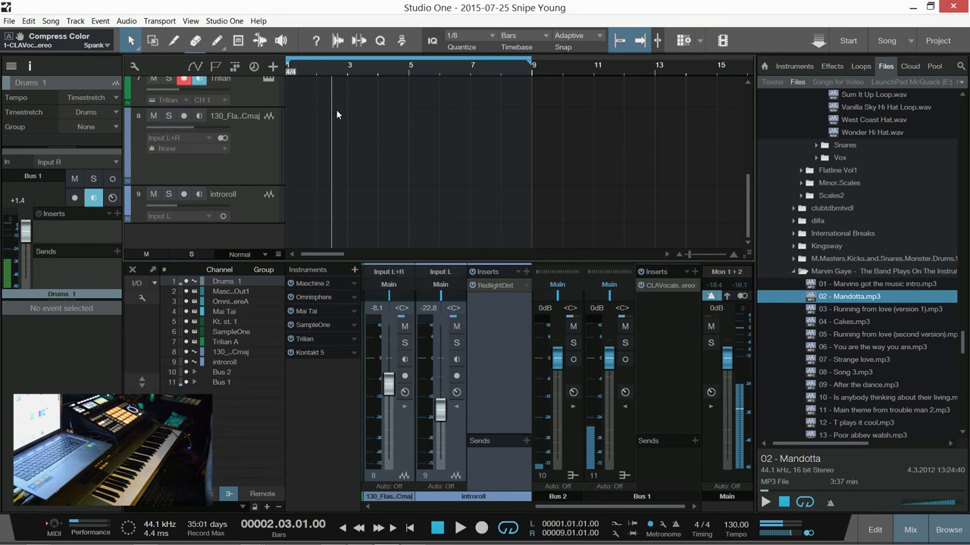
- Open the keyboard shortcut options and search the commands for "spl"
{"action": "left_click", "coordinate": [223, 21]}
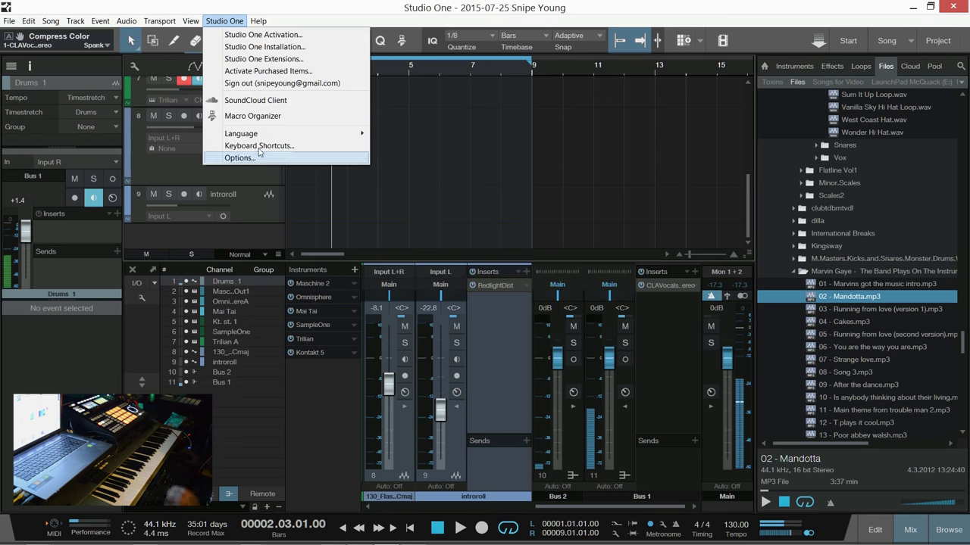
{"action": "left_click", "coordinate": [240, 157]}
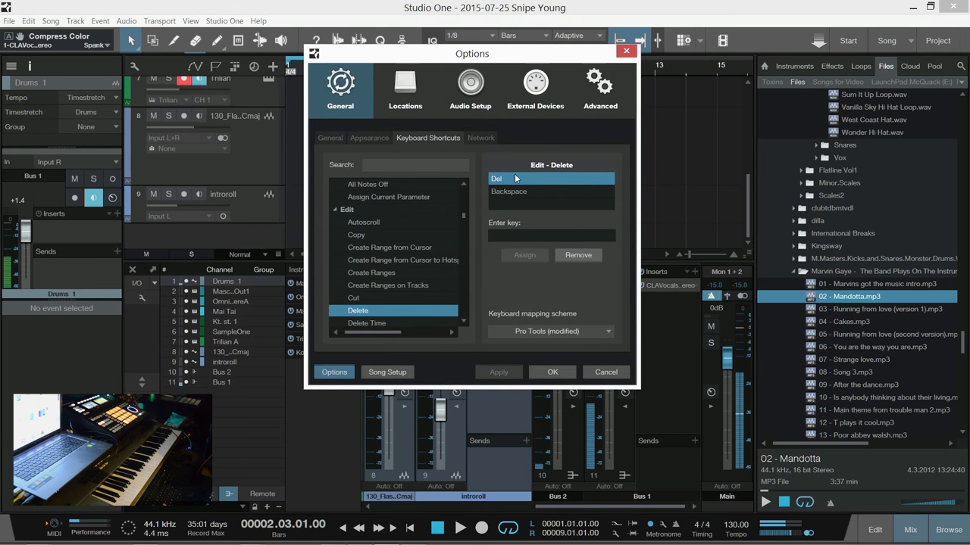
{"action": "scroll", "coordinate": [460, 250], "scroll_direction": "up", "scroll_amount": 1}
{"action": "left_click", "coordinate": [480, 138]}
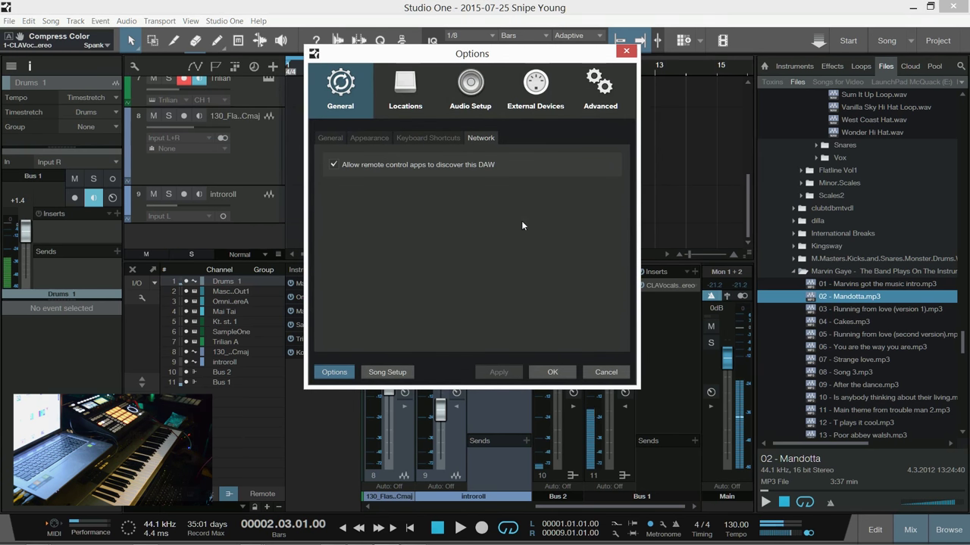
{"action": "left_click", "coordinate": [440, 138]}
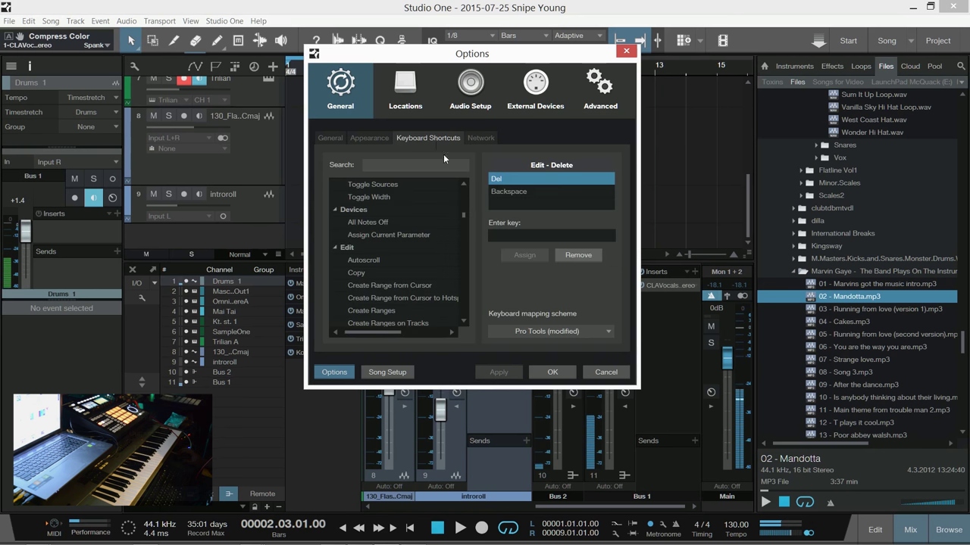
{"action": "left_click", "coordinate": [510, 233]}
{"action": "left_click", "coordinate": [399, 165]}
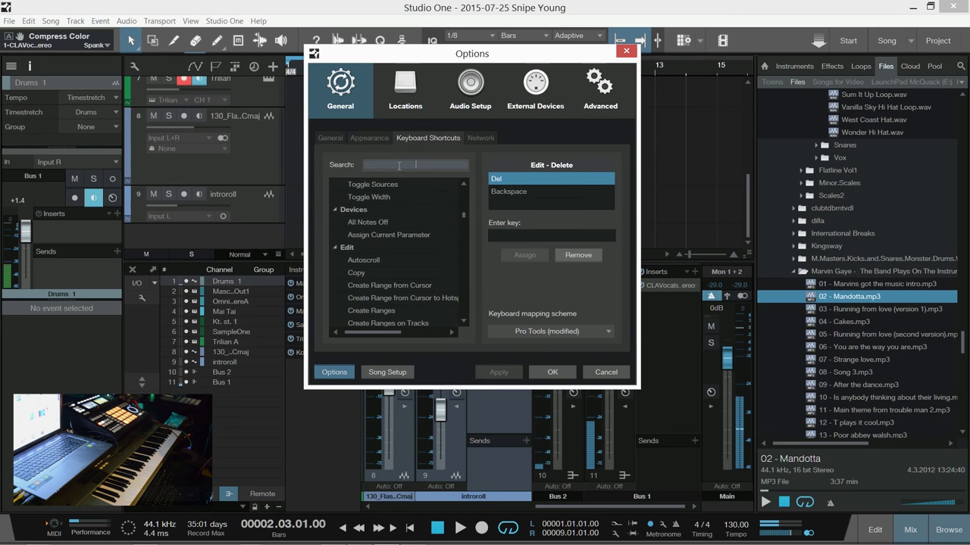
{"action": "type", "text": "spl"}
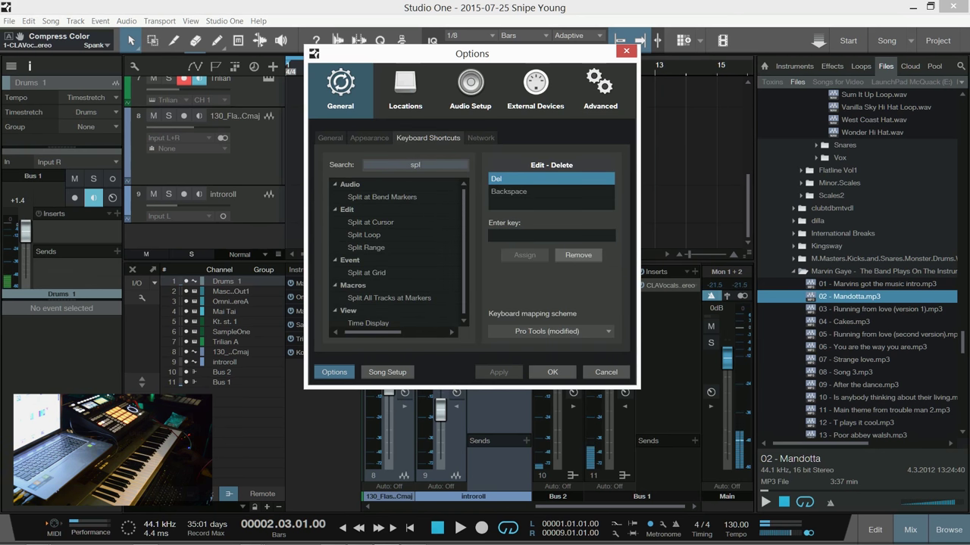
- Check the shortcuts assigned to Split at Grid, Split Loop and Split at Cursor, and close the options
{"action": "left_click", "coordinate": [379, 274]}
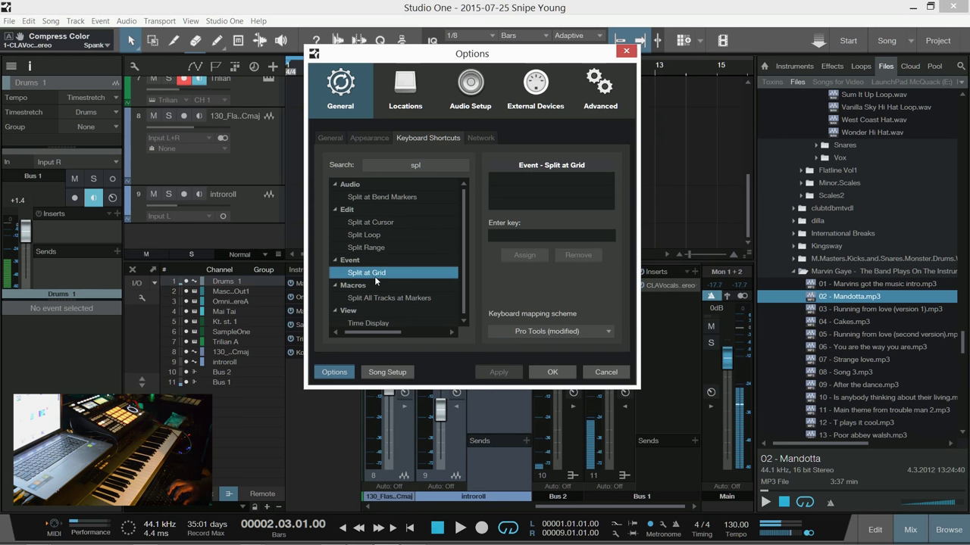
{"action": "scroll", "coordinate": [386, 277], "scroll_direction": "down", "scroll_amount": 1}
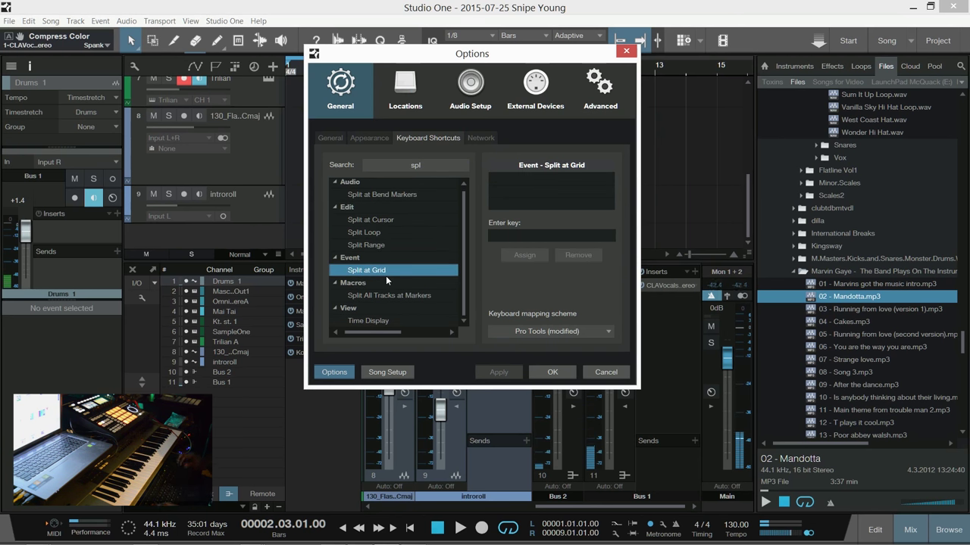
{"action": "left_click", "coordinate": [380, 233]}
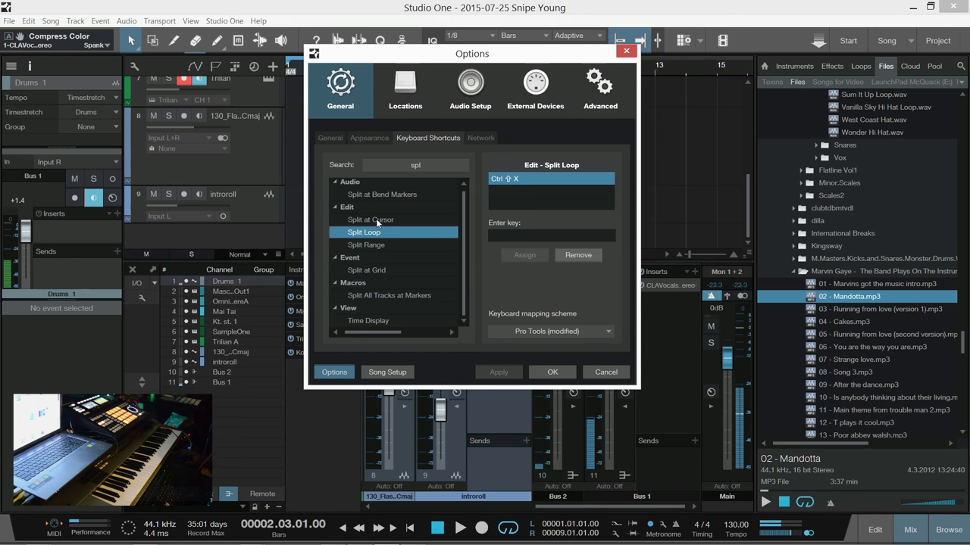
{"action": "left_click", "coordinate": [376, 220]}
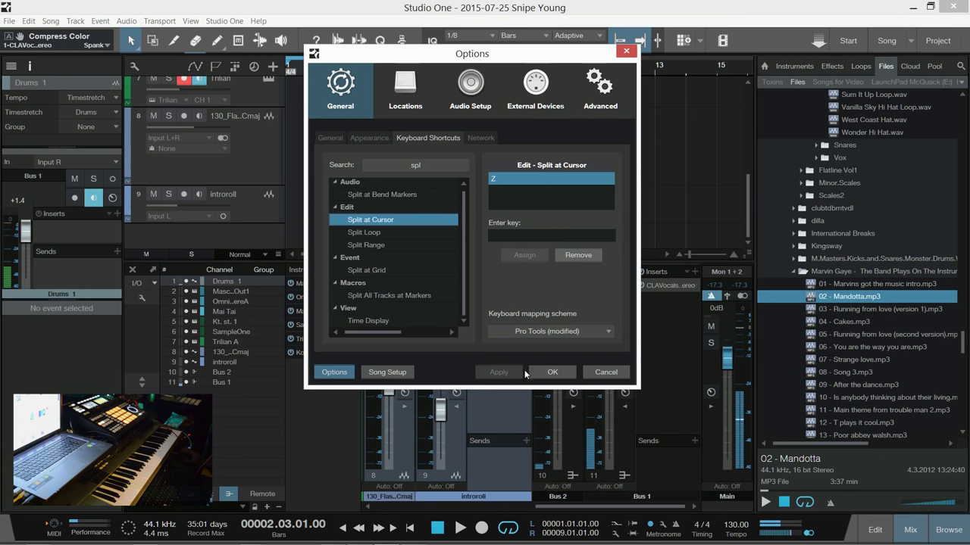
{"action": "left_click", "coordinate": [557, 372]}
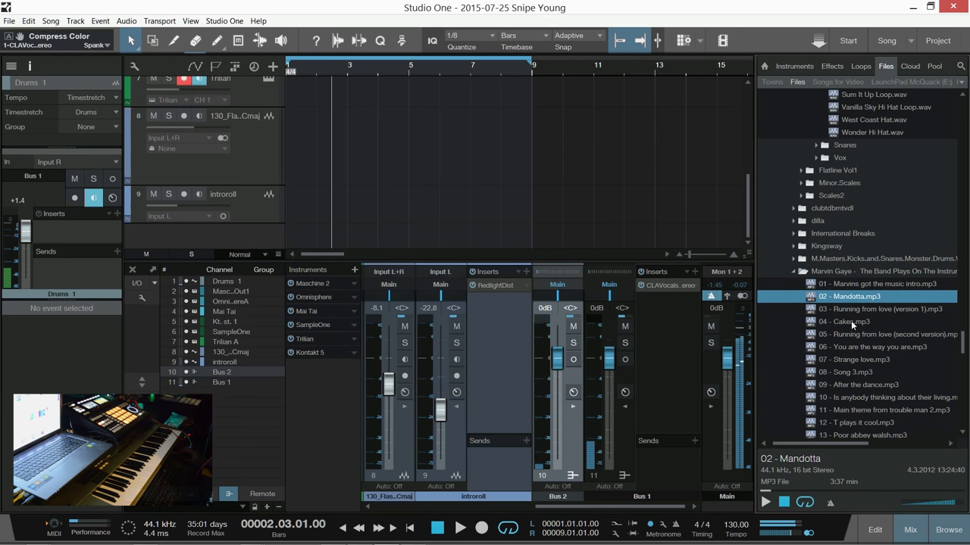
- Add 02 - Mandotta.mp3 on a new track below introroll, starting at bar 1, and enlarge the arrangement area
{"action": "left_click_drag", "start_coordinate": [844, 300], "coordinate": [303, 241]}
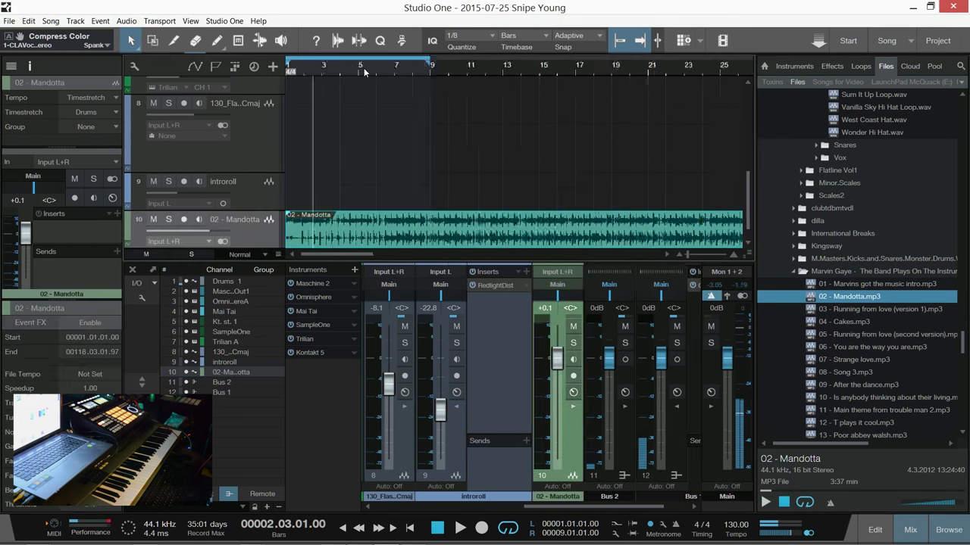
{"action": "left_click_drag", "start_coordinate": [335, 260], "coordinate": [317, 254]}
{"action": "left_click_drag", "start_coordinate": [328, 249], "coordinate": [301, 332]}
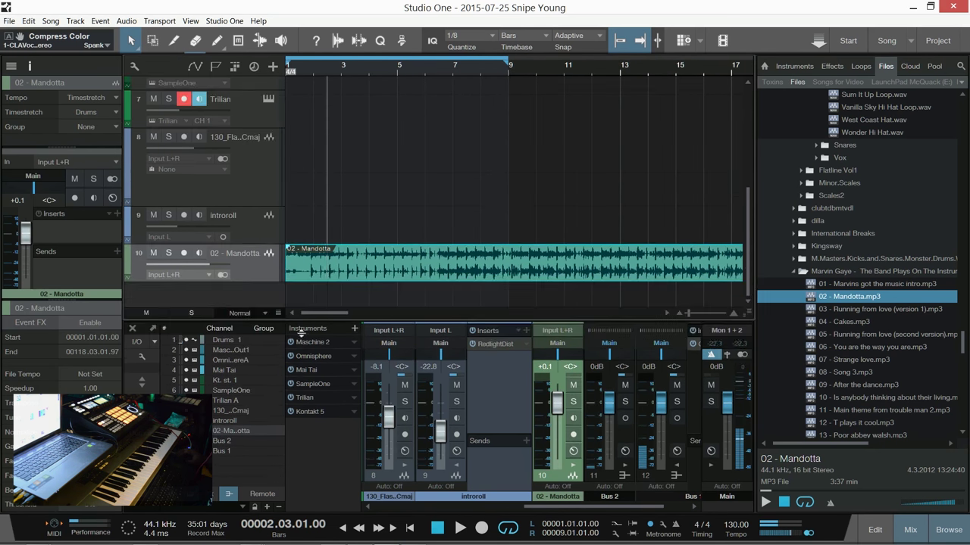
- Place the playhead on the Mandotta clip's first drum hit just before bar 2
{"action": "left_click", "coordinate": [305, 74]}
{"action": "scroll", "coordinate": [305, 74], "scroll_direction": "up", "scroll_amount": 4}
{"action": "left_click", "coordinate": [323, 71]}
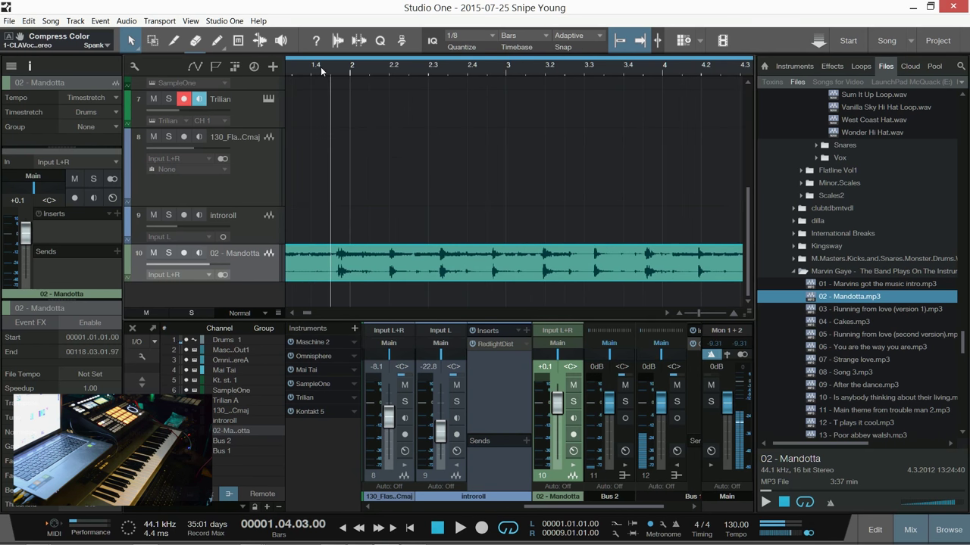
{"action": "left_click", "coordinate": [298, 74]}
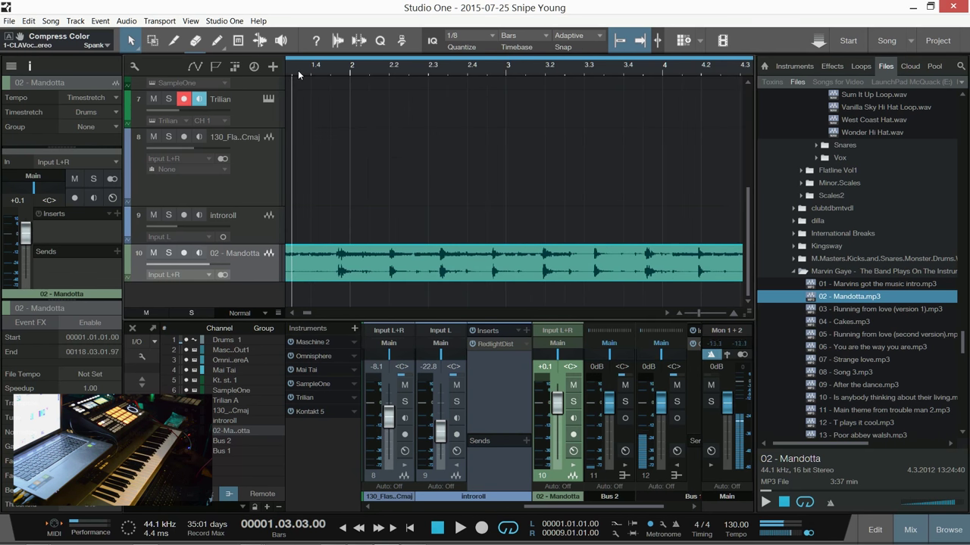
{"action": "left_click", "coordinate": [346, 86]}
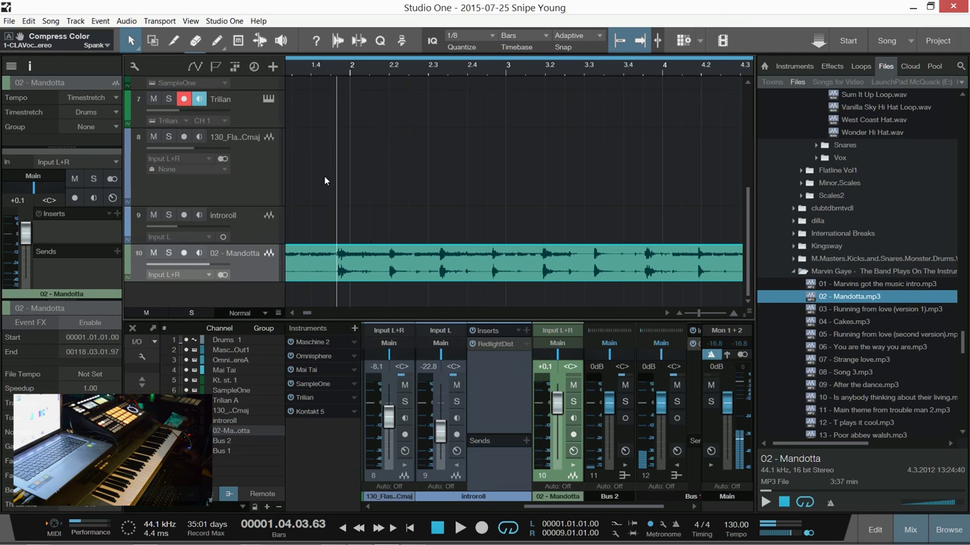
- Return the playhead to the song start and lower the 02 - Mandotta track's volume to -9.1 dB
{"action": "key", "text": "Home"}
{"action": "left_click_drag", "start_coordinate": [211, 265], "coordinate": [189, 264]}
{"action": "scroll", "coordinate": [344, 74], "scroll_direction": "down", "scroll_amount": 3}
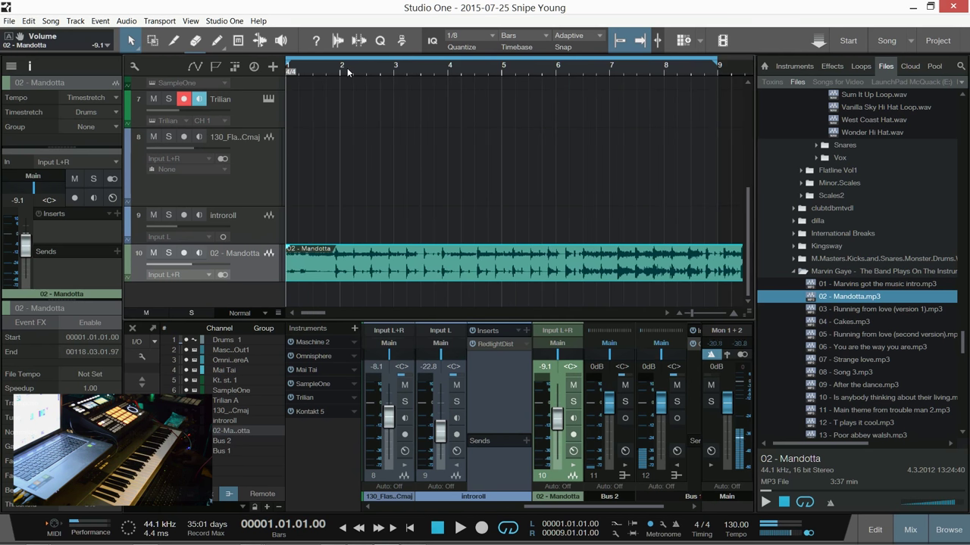
- Play the Mandotta clip from the song start and audition the passage around bar 7 for an end point
{"action": "key", "text": "space"}
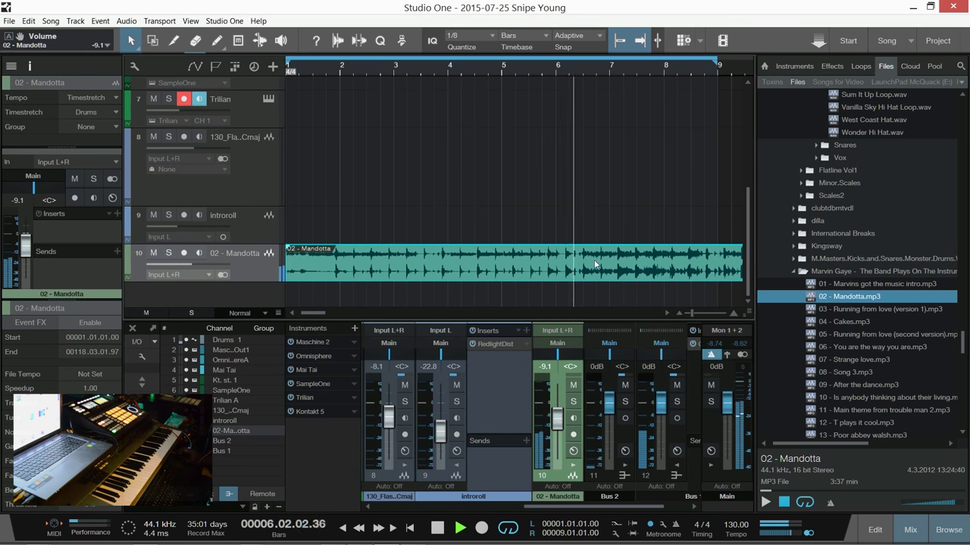
{"action": "left_click", "coordinate": [596, 69]}
{"action": "key", "text": "space"}
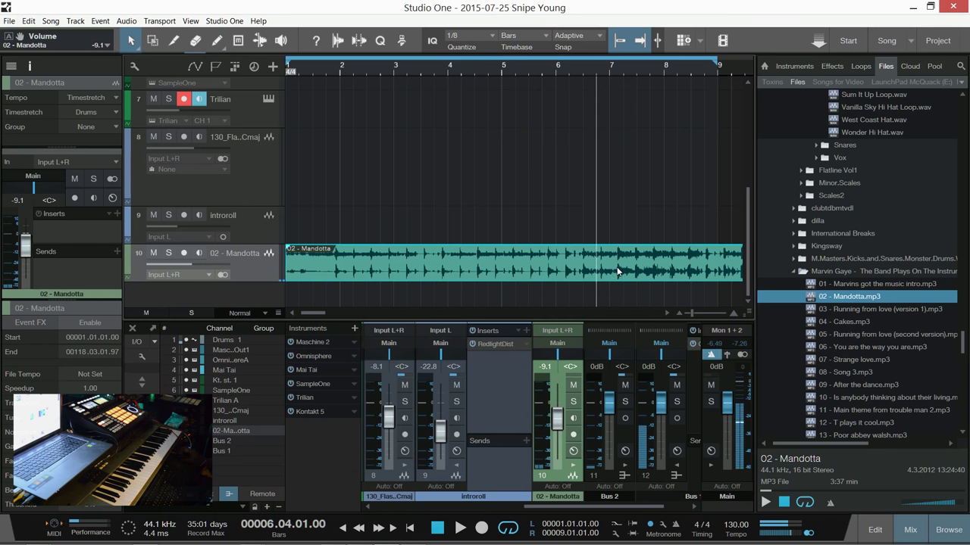
{"action": "key", "text": "space"}
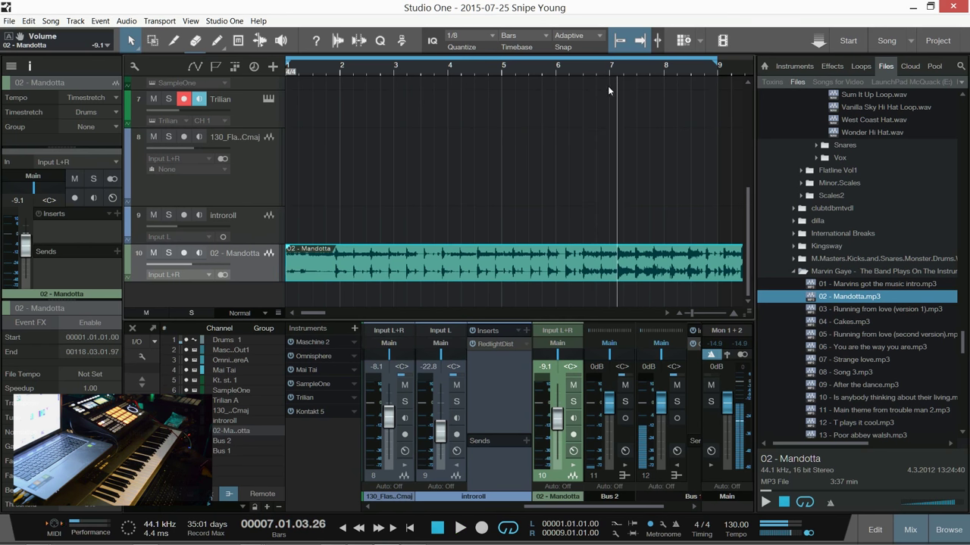
- Place the playhead at 00007.01.03.40, on the onset of the drum hit just before beat 7.2
{"action": "scroll", "coordinate": [616, 66], "scroll_direction": "up", "scroll_amount": 5}
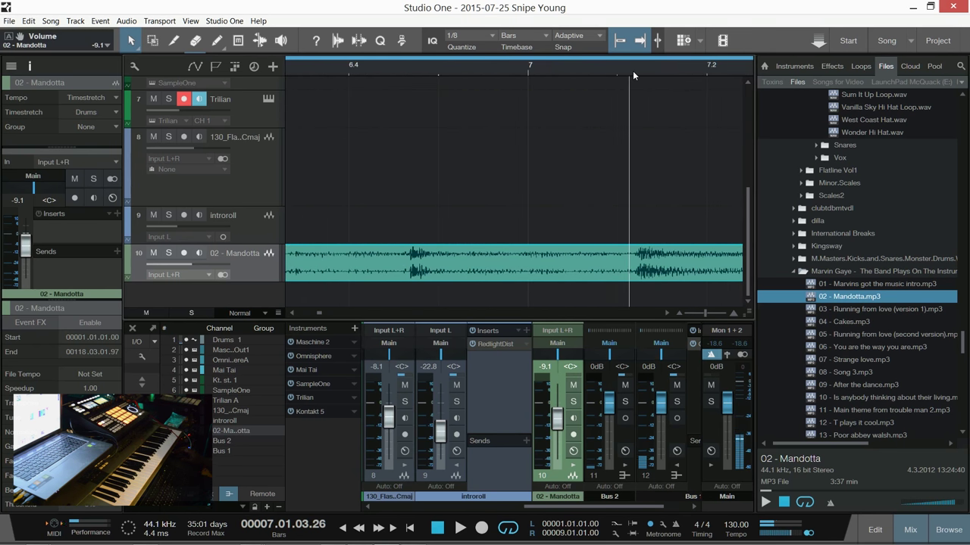
{"action": "key", "text": "space"}
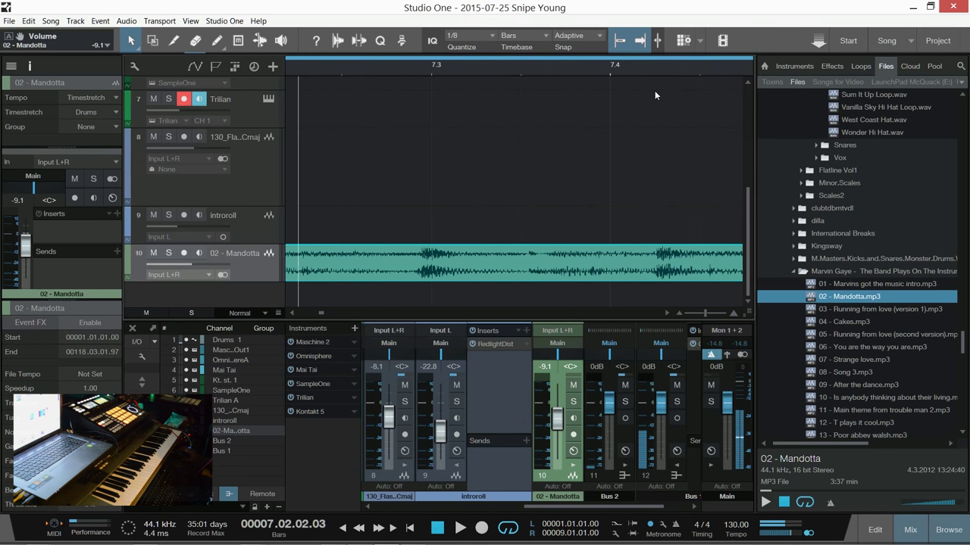
{"action": "key", "text": "KP_Subtract"}
{"action": "key", "text": "KP_Subtract"}
{"action": "key", "text": "KP_Add"}
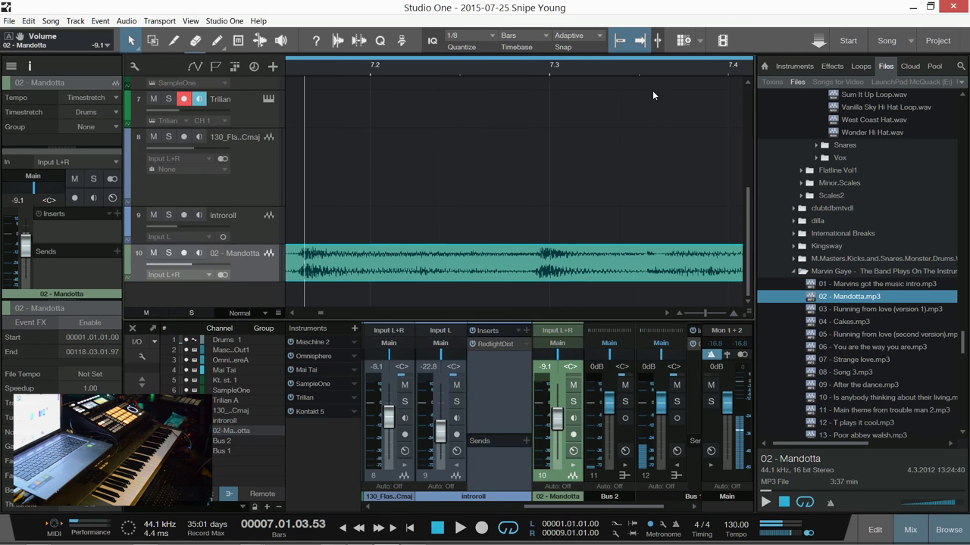
{"action": "key", "text": "KP_Subtract"}
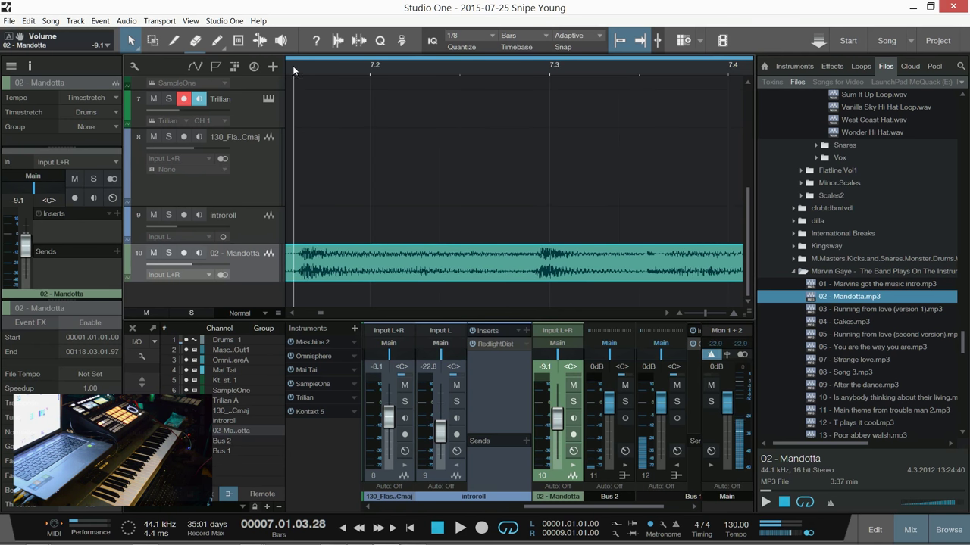
{"action": "left_click_drag", "start_coordinate": [320, 312], "coordinate": [318, 316]}
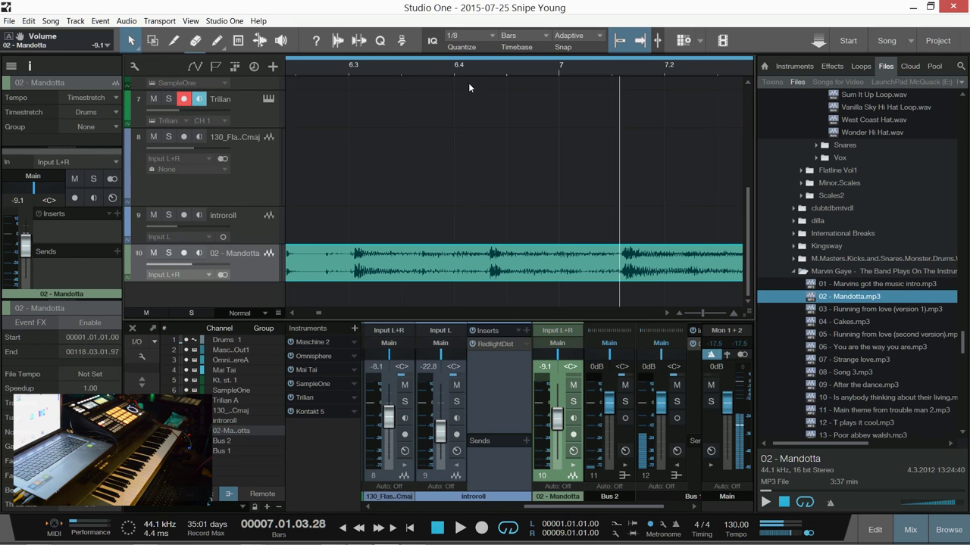
{"action": "key", "text": "minus"}
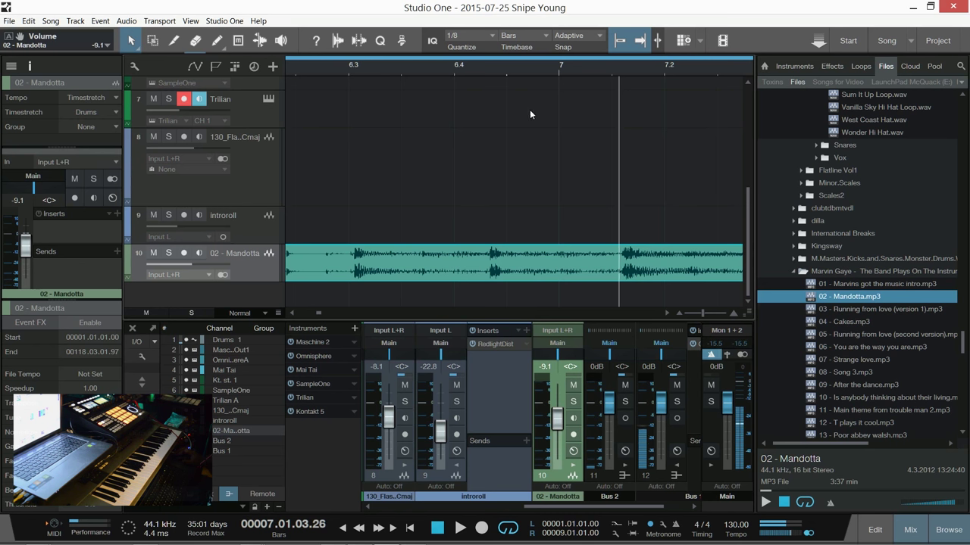
{"action": "key", "text": "minus"}
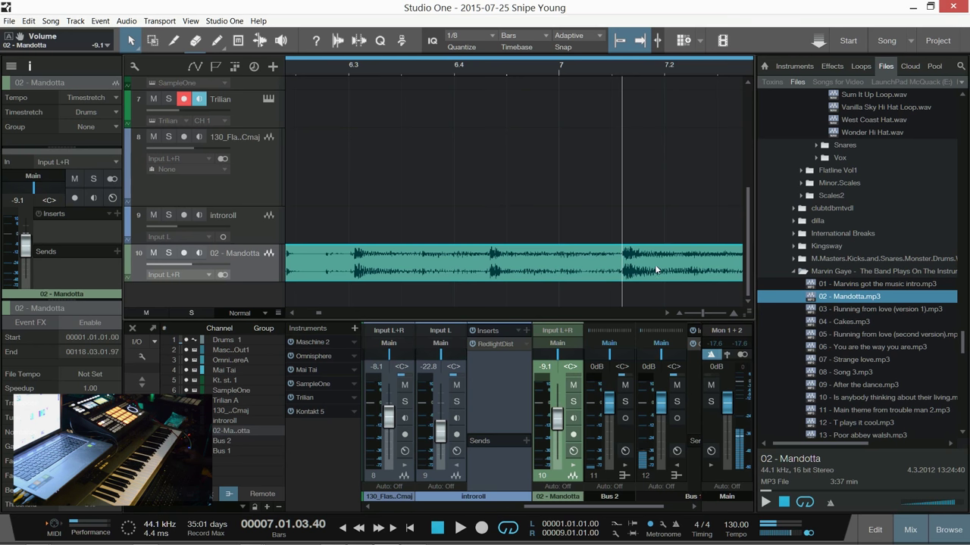
- Split the Mandotta clip at the playhead and delete everything after the cut
{"action": "key", "text": "alt+x"}
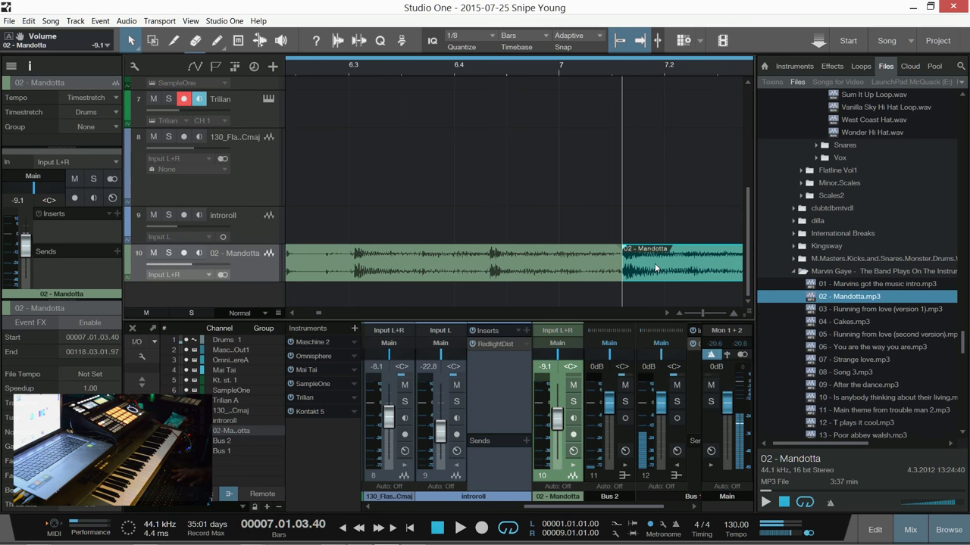
{"action": "key", "text": "Delete"}
{"action": "scroll", "coordinate": [521, 69], "scroll_direction": "down", "scroll_amount": 5}
{"action": "scroll", "coordinate": [521, 65], "scroll_direction": "down", "scroll_amount": 3}
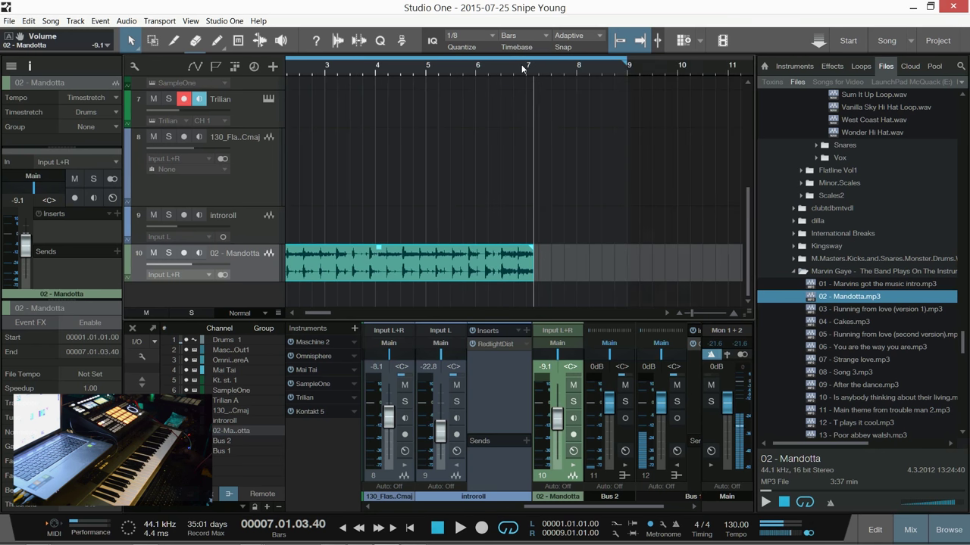
- Audition the opening of the trimmed Mandotta clip from the song start
{"action": "key", "text": "Home"}
{"action": "key", "text": "space"}
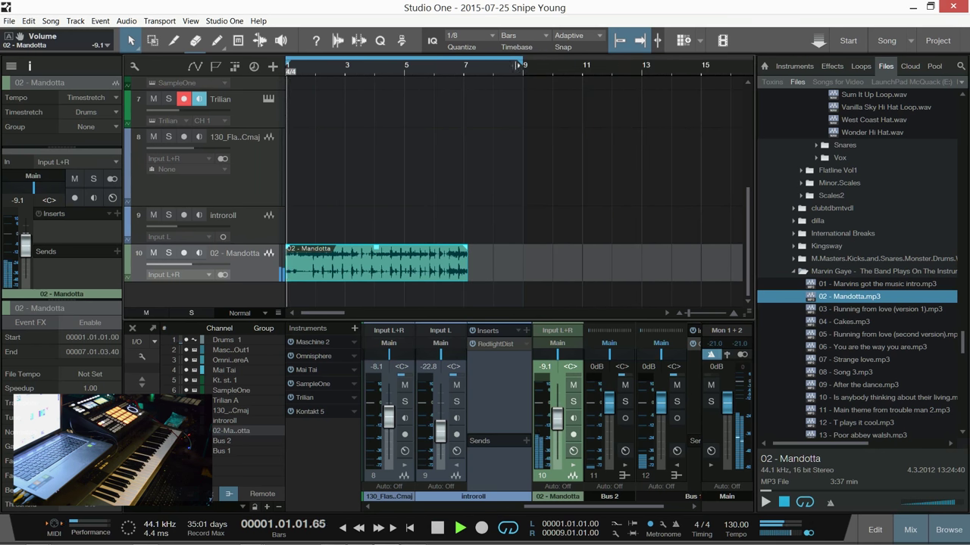
{"action": "scroll", "coordinate": [322, 70], "scroll_direction": "up", "scroll_amount": 2}
{"action": "key", "text": "space"}
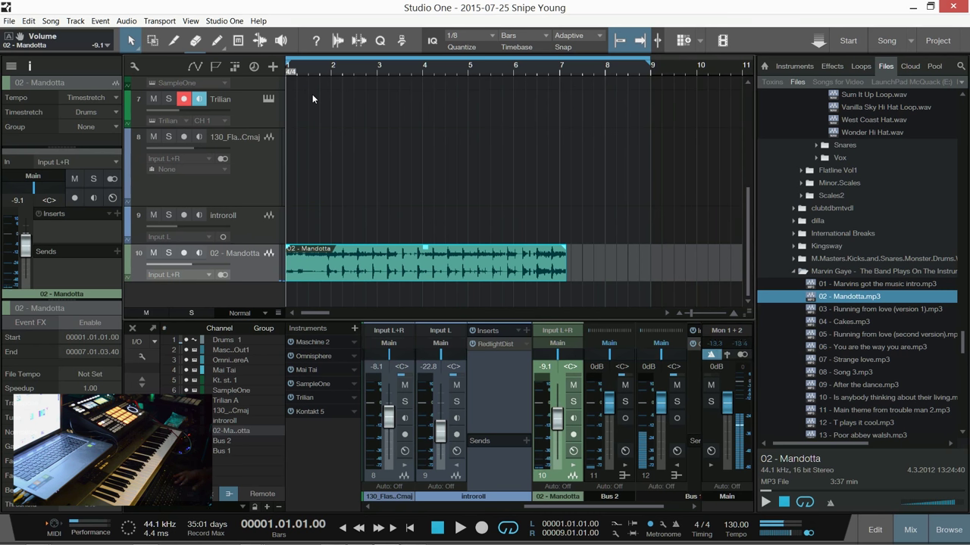
{"action": "key", "text": "space"}
{"action": "key", "text": "space"}
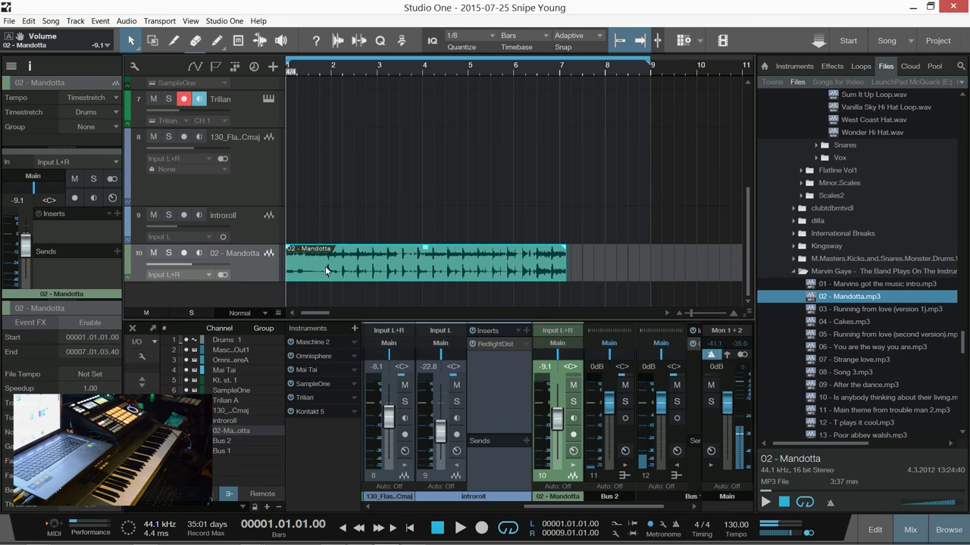
- Audition the Mandotta clip up to the drum hit just before bar 2 to find a start point
{"action": "key", "text": "space"}
{"action": "key", "text": "space"}
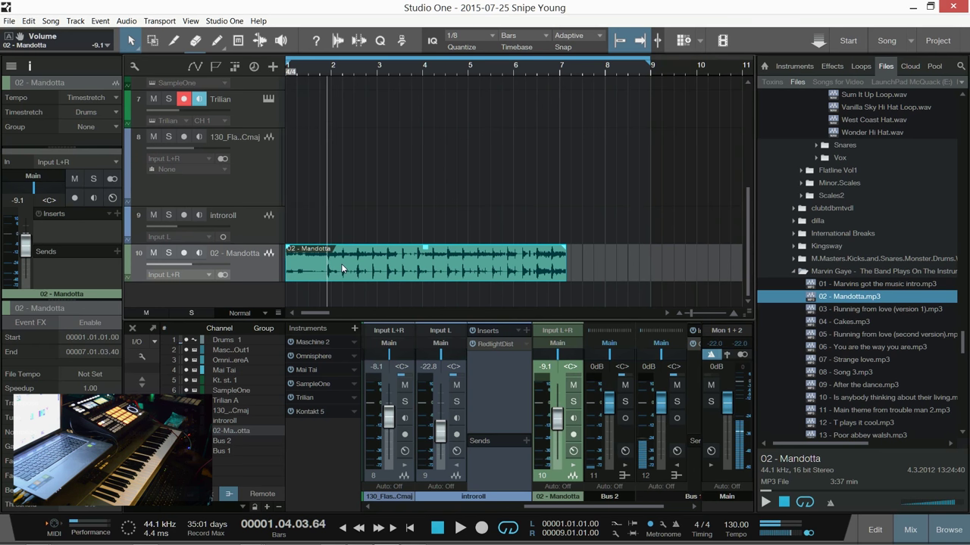
{"action": "key", "text": "space"}
{"action": "key", "text": "space"}
{"action": "key", "text": "space"}
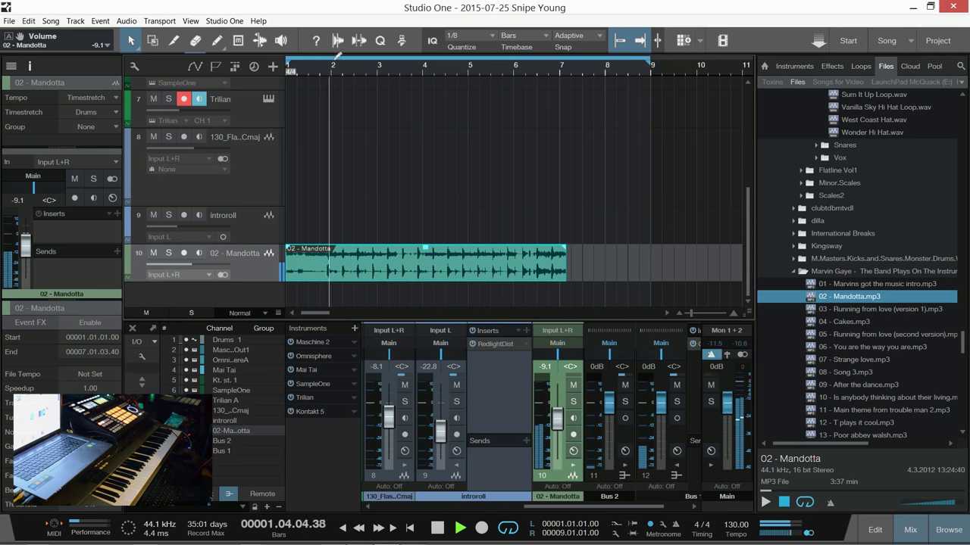
{"action": "key", "text": "space"}
- Place the playhead at 00001.04.03.63, just ahead of the drum hit before bar 2, and split the Mandotta clip there
{"action": "scroll", "coordinate": [330, 73], "scroll_direction": "up", "scroll_amount": 5}
{"action": "key", "text": "space"}
{"action": "key", "text": "space"}
{"action": "key", "text": "e"}
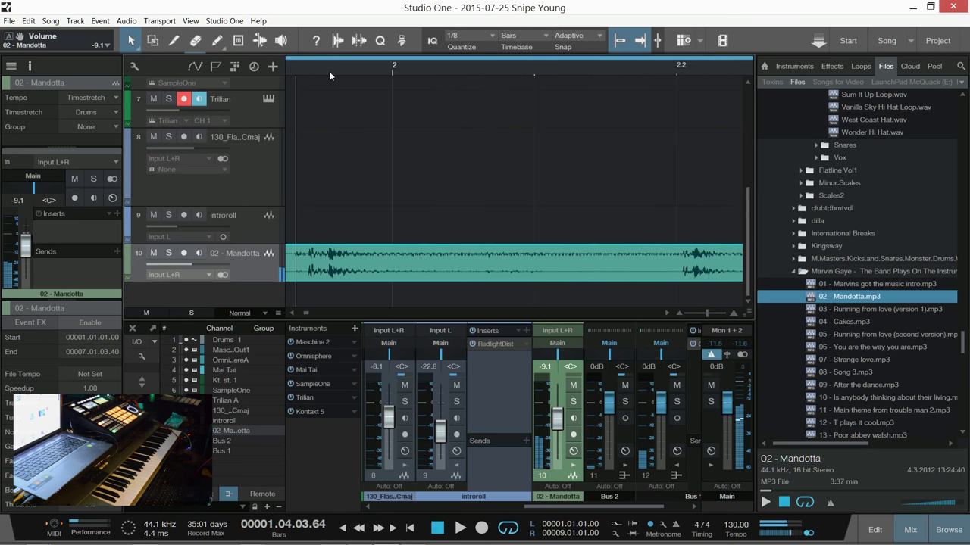
{"action": "key", "text": "space"}
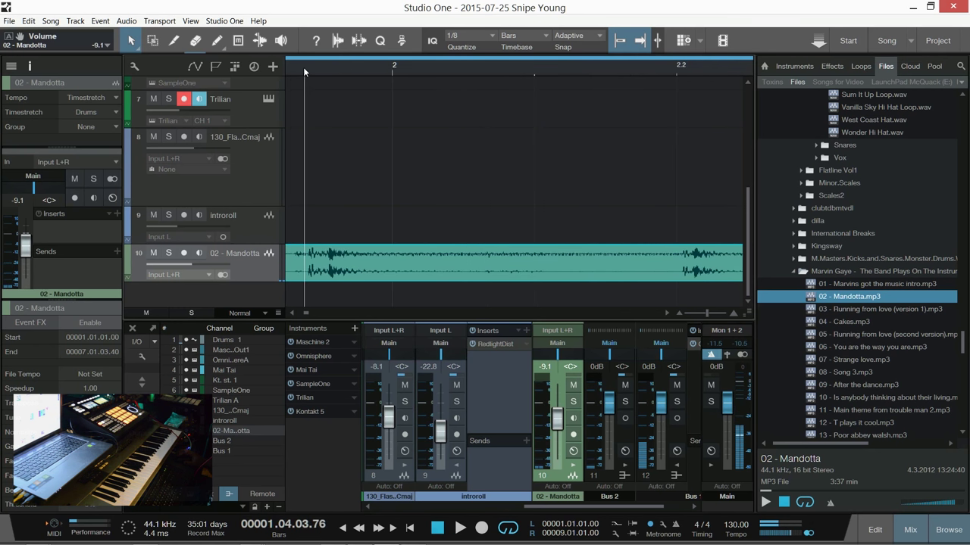
{"action": "left_click", "coordinate": [291, 66]}
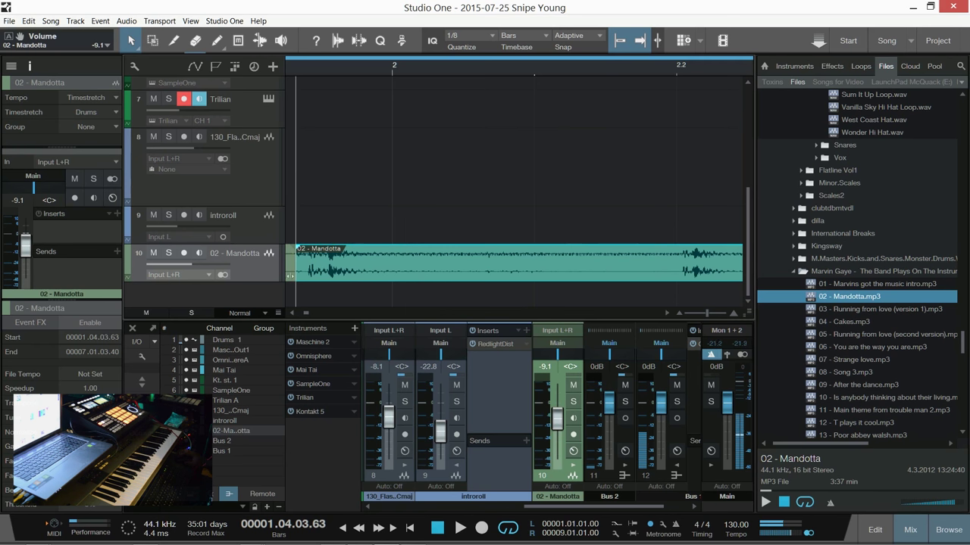
- Delete the piece before the cut and move the remaining Mandotta clip to the song start
{"action": "left_click", "coordinate": [290, 276]}
{"action": "left_click", "coordinate": [306, 268]}
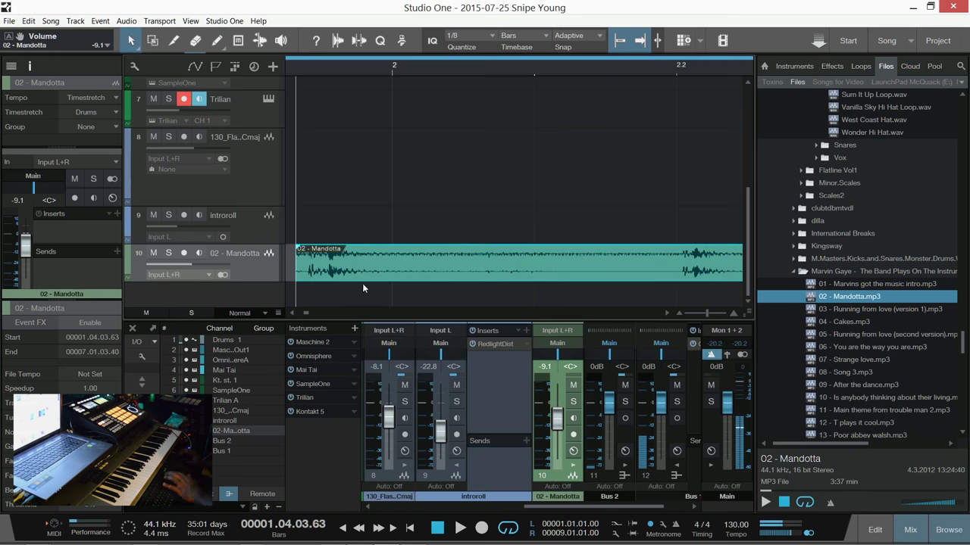
{"action": "scroll", "coordinate": [342, 70], "scroll_direction": "down", "scroll_amount": 3}
{"action": "scroll", "coordinate": [342, 70], "scroll_direction": "down", "scroll_amount": 2}
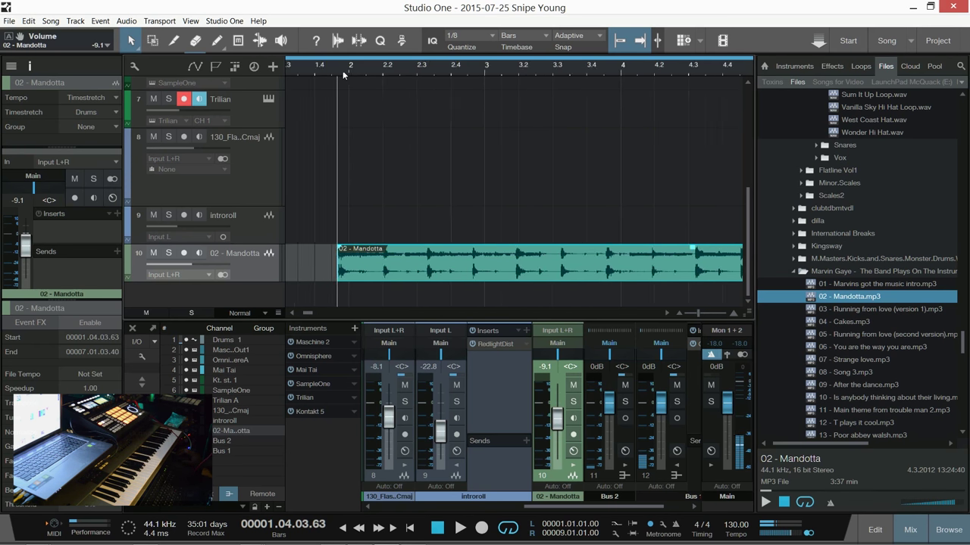
{"action": "scroll", "coordinate": [372, 74], "scroll_direction": "down", "scroll_amount": 2}
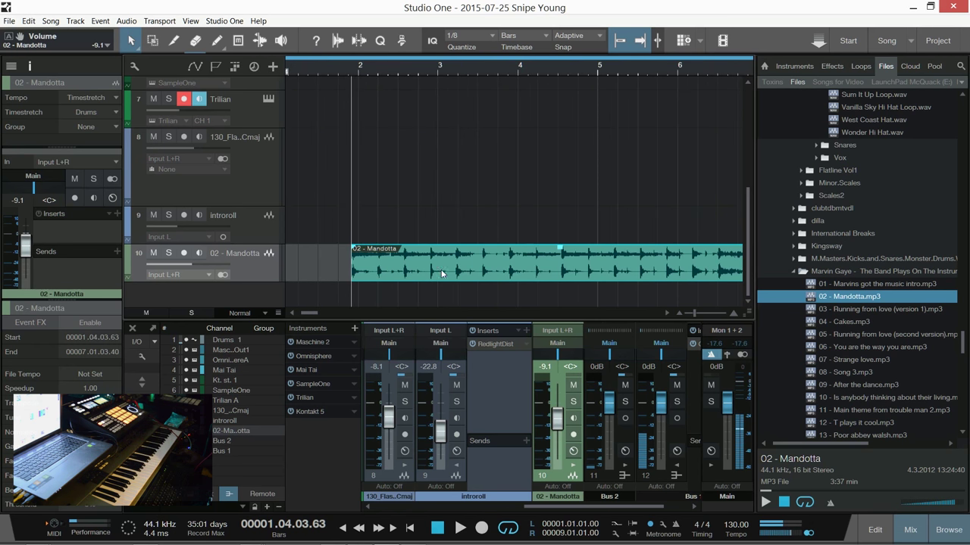
{"action": "left_click_drag", "start_coordinate": [442, 273], "coordinate": [405, 267]}
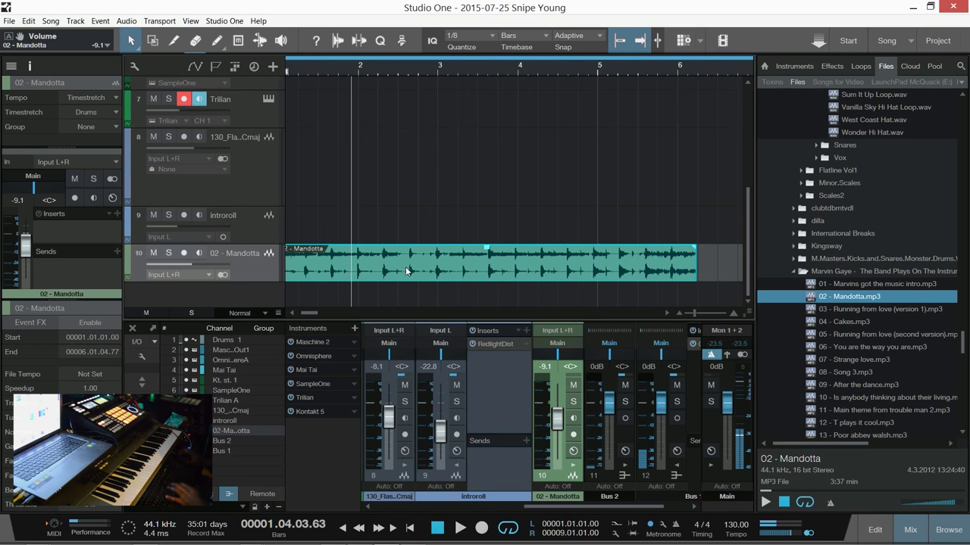
- Play the moved Mandotta clip from the song start, replaying its first beats, and check it through bar 4
{"action": "key", "text": "Home"}
{"action": "key", "text": "space"}
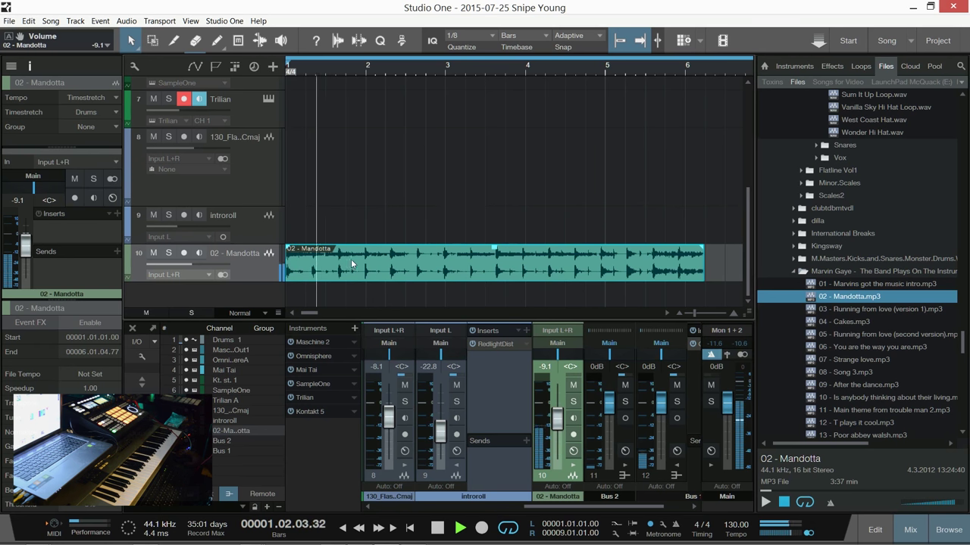
{"action": "key", "text": "space"}
{"action": "key", "text": "space"}
{"action": "key", "text": "space"}
{"action": "key", "text": "space"}
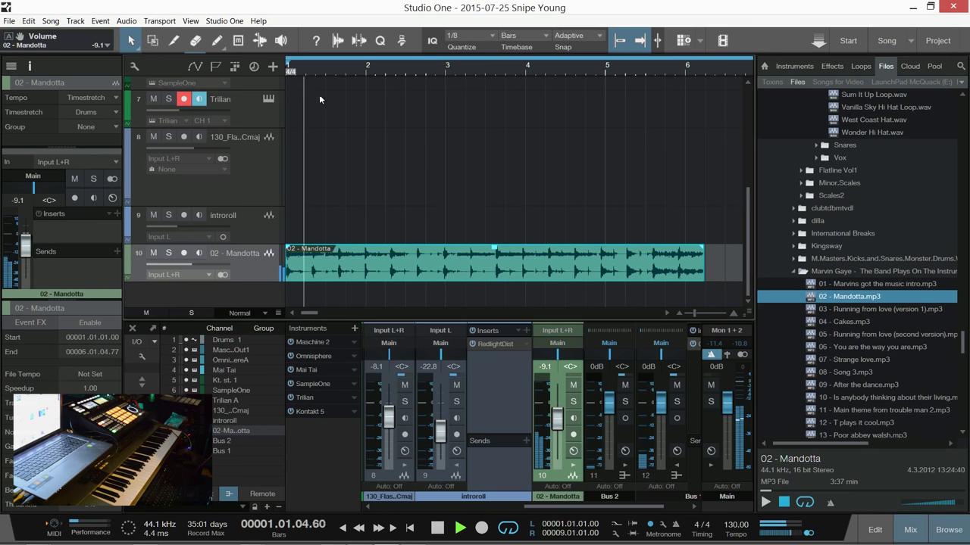
{"action": "scroll", "coordinate": [308, 67], "scroll_direction": "up", "scroll_amount": 5}
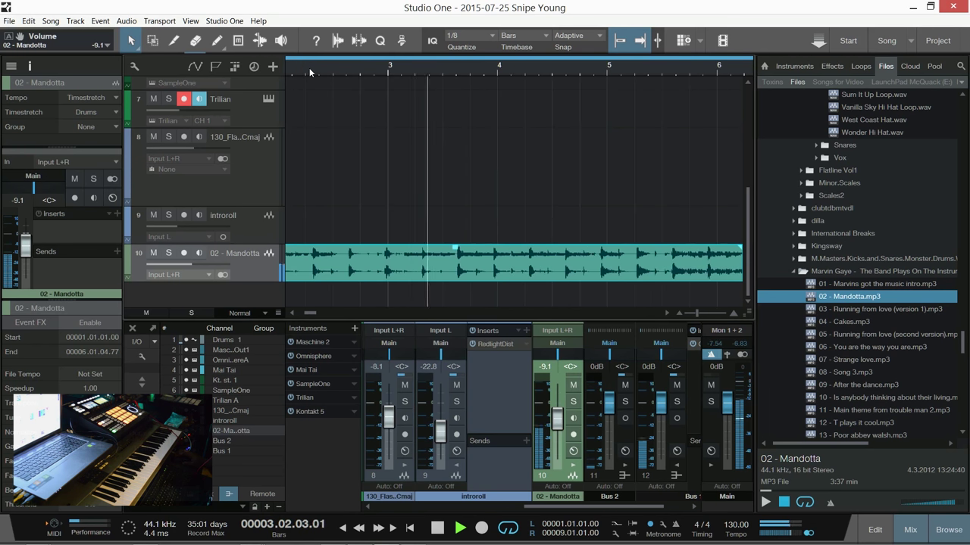
{"action": "scroll", "coordinate": [309, 70], "scroll_direction": "down", "scroll_amount": 5}
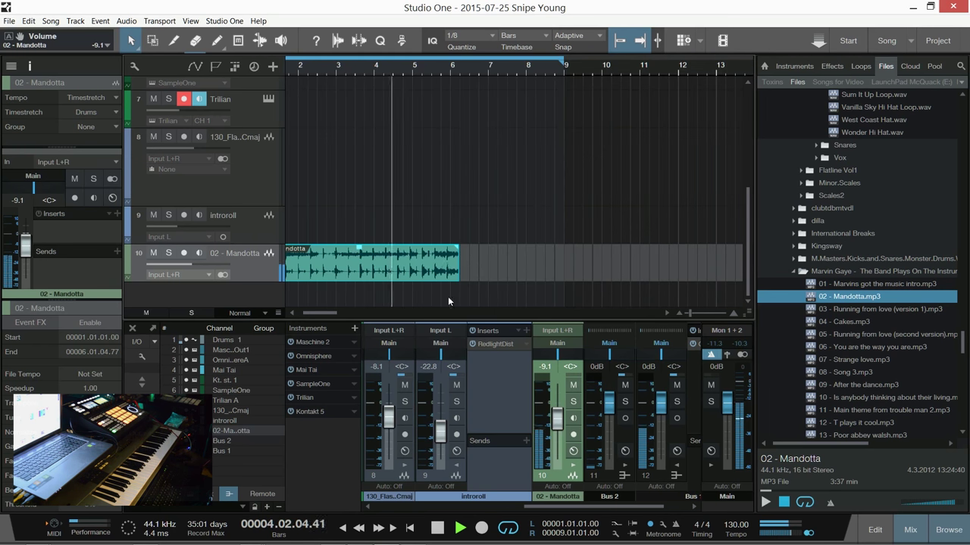
{"action": "key", "text": "space"}
- Time-stretch the Mandotta clip to end exactly at bar 5 and play it from the song start
{"action": "left_click", "coordinate": [435, 65]}
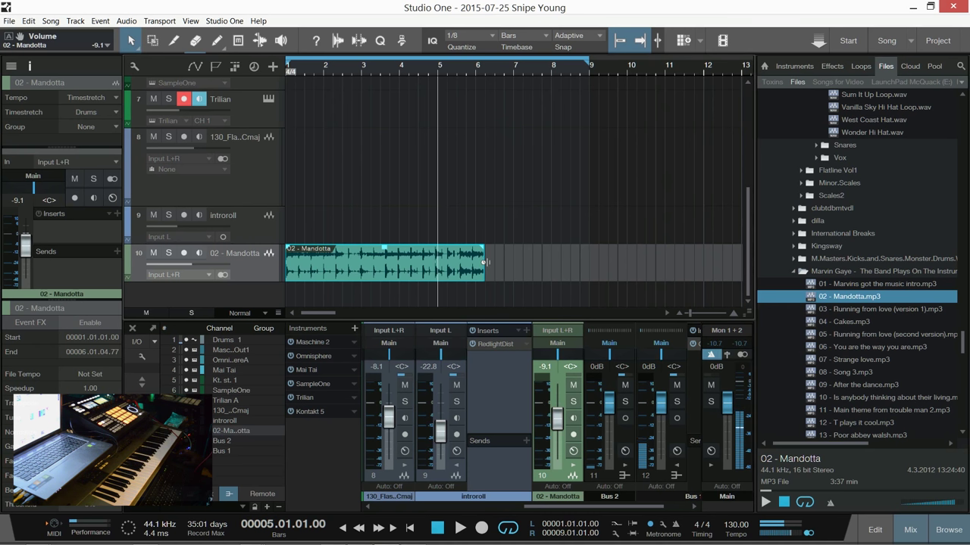
{"action": "left_click_drag", "start_coordinate": [484, 262], "coordinate": [436, 260]}
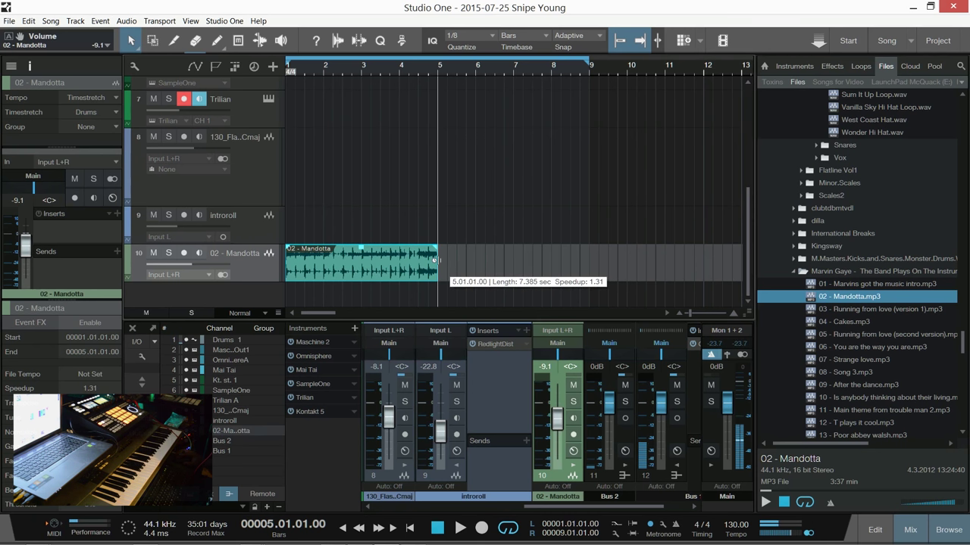
{"action": "left_click", "coordinate": [474, 260]}
{"action": "key", "text": "comma"}
{"action": "key", "text": "space"}
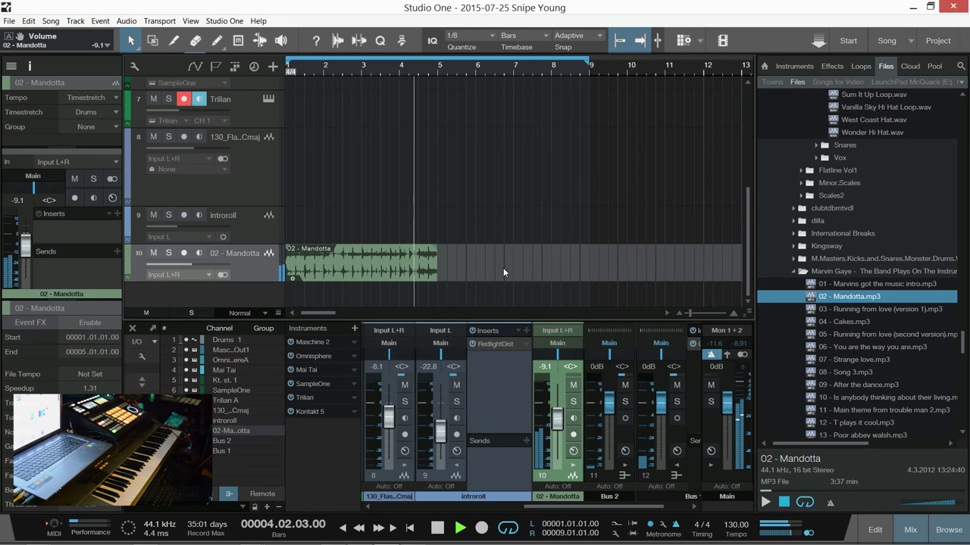
- Duplicate the stretched Mandotta clip directly after itself, from bar 5 to bar 9, and play the result
{"action": "left_click", "coordinate": [429, 271]}
{"action": "key", "text": "space"}
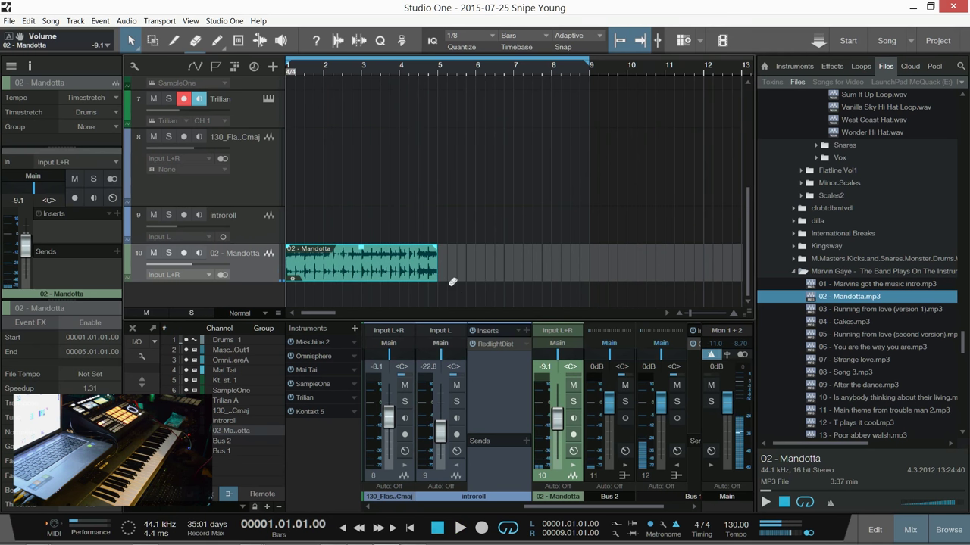
{"action": "key", "text": "d"}
{"action": "key", "text": "space"}
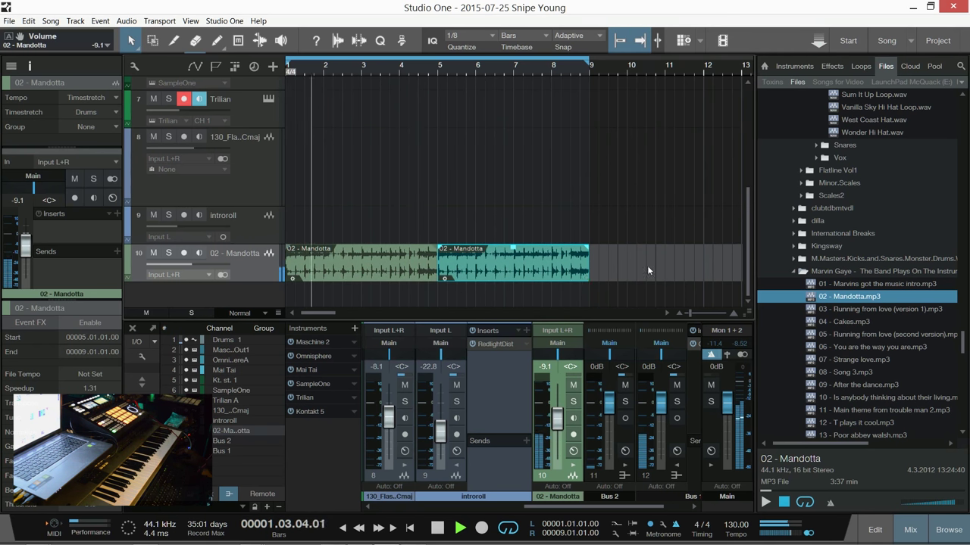
- Select both Mandotta clips and bounce them into one eight-bar clip, then stop playback
{"action": "left_click_drag", "start_coordinate": [647, 265], "coordinate": [346, 269]}
{"action": "right_click", "coordinate": [355, 265]}
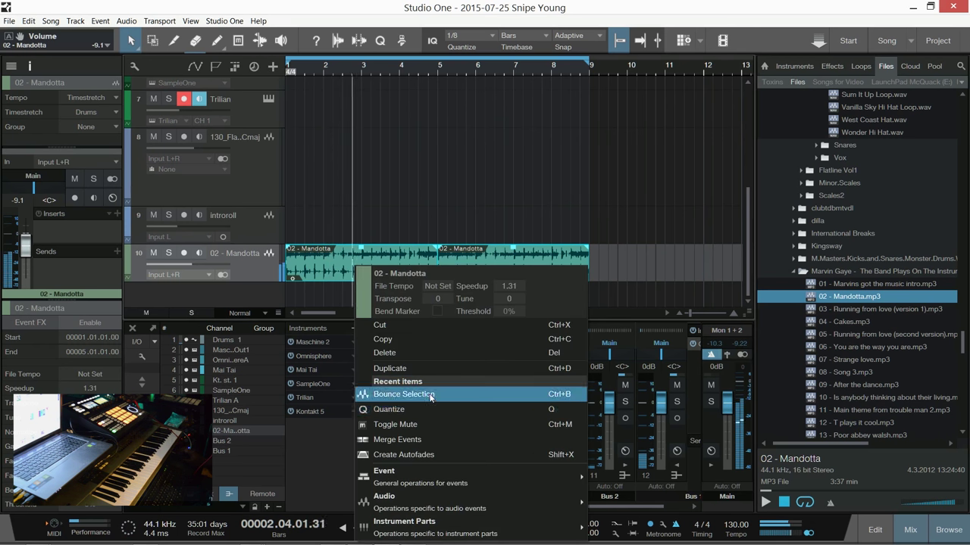
{"action": "left_click", "coordinate": [460, 394]}
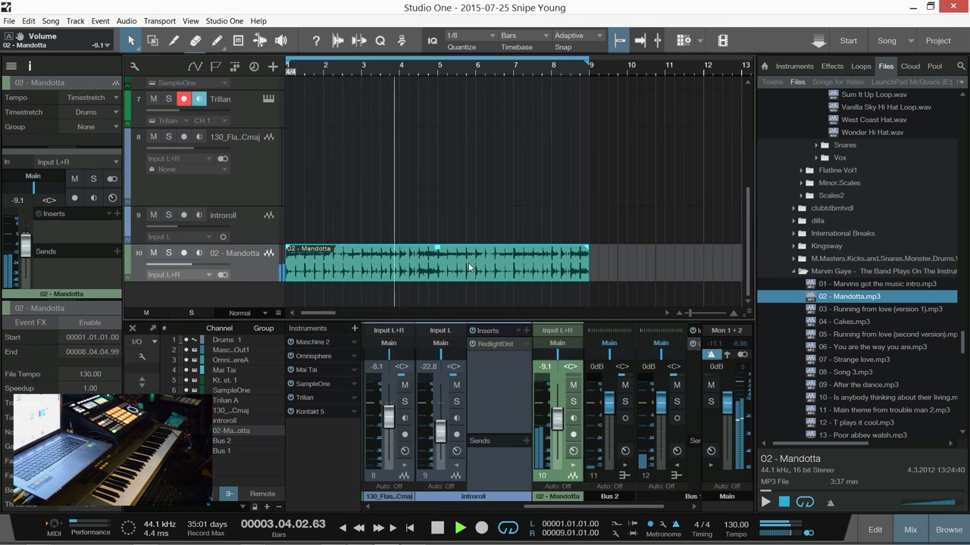
{"action": "key", "text": "space"}
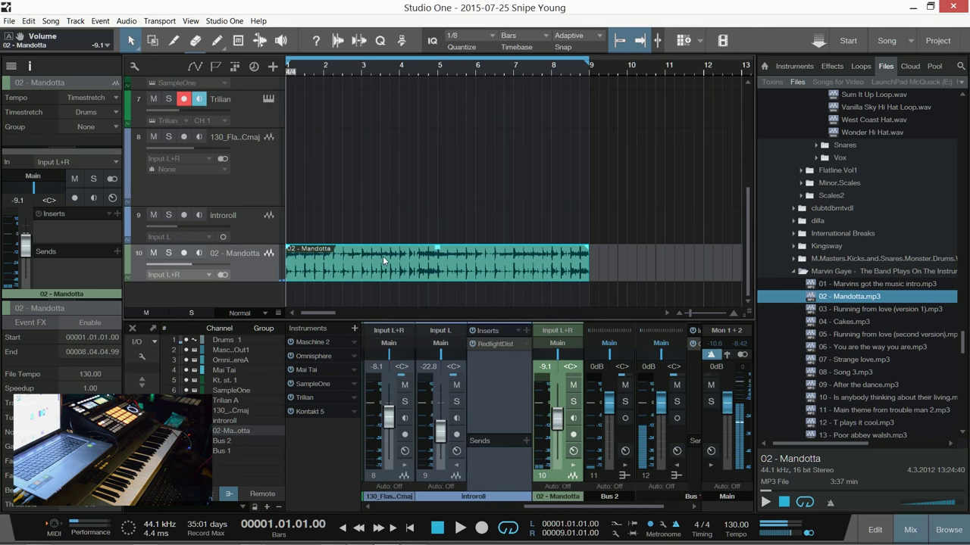
- Bounce the combined eight-bar Mandotta clip once more to a new audio file
{"action": "right_click", "coordinate": [394, 265]}
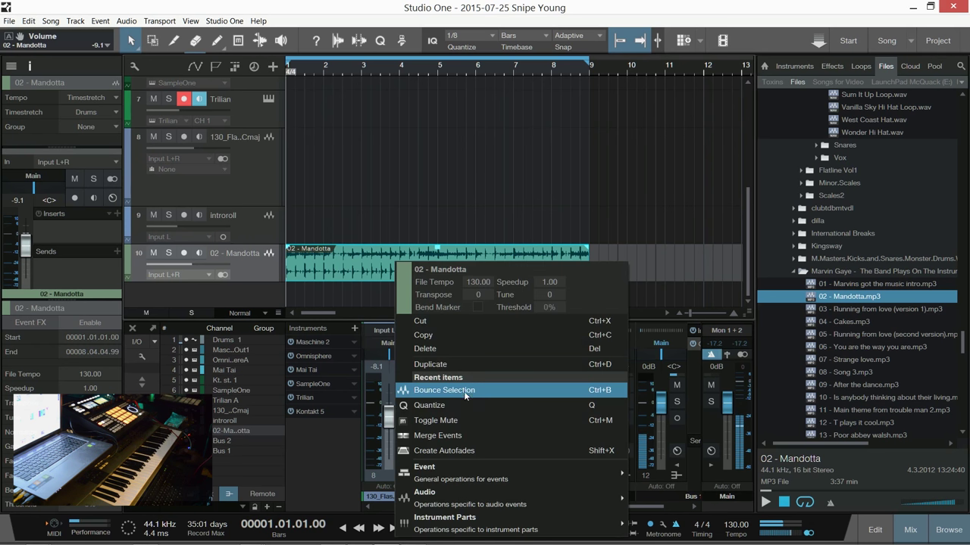
{"action": "right_click", "coordinate": [328, 266]}
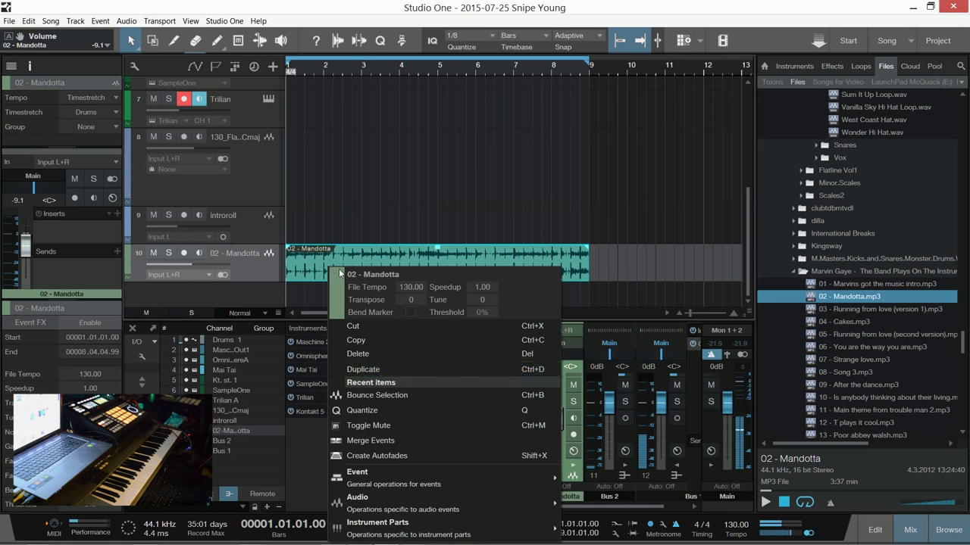
{"action": "left_click", "coordinate": [409, 395]}
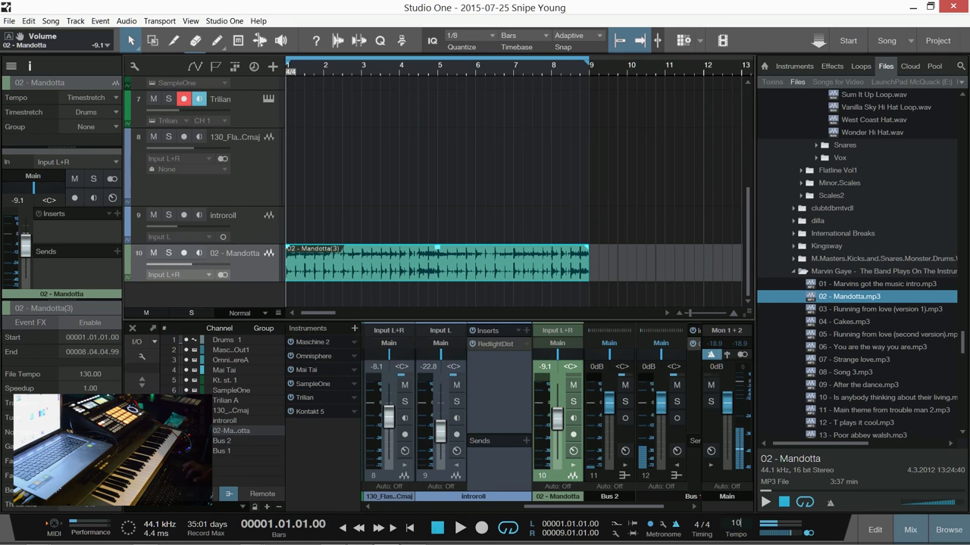
- Set the song tempo to 100 and play the first bars of the bounced clip
{"action": "type", "text": "0"}
{"action": "key", "text": "Return"}
{"action": "key", "text": "space"}
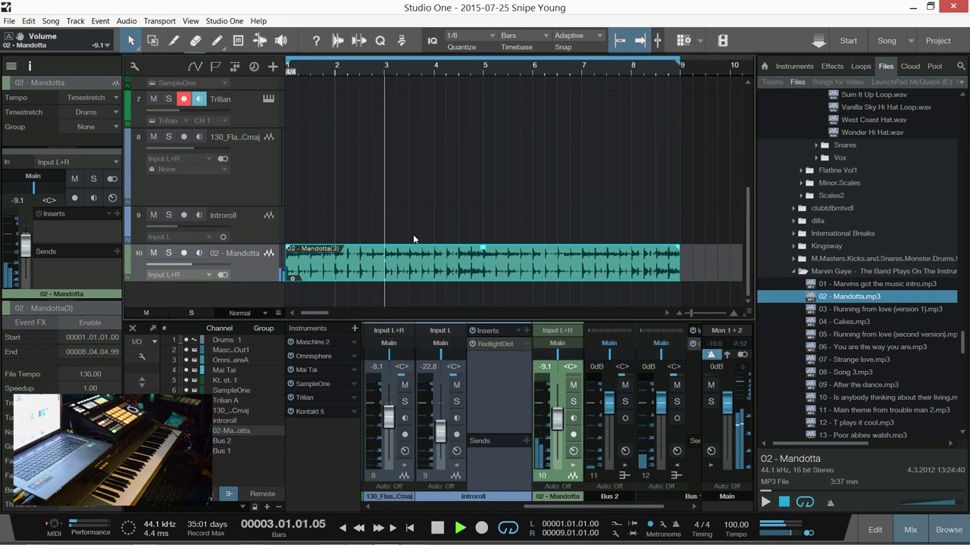
{"action": "key", "text": "space"}
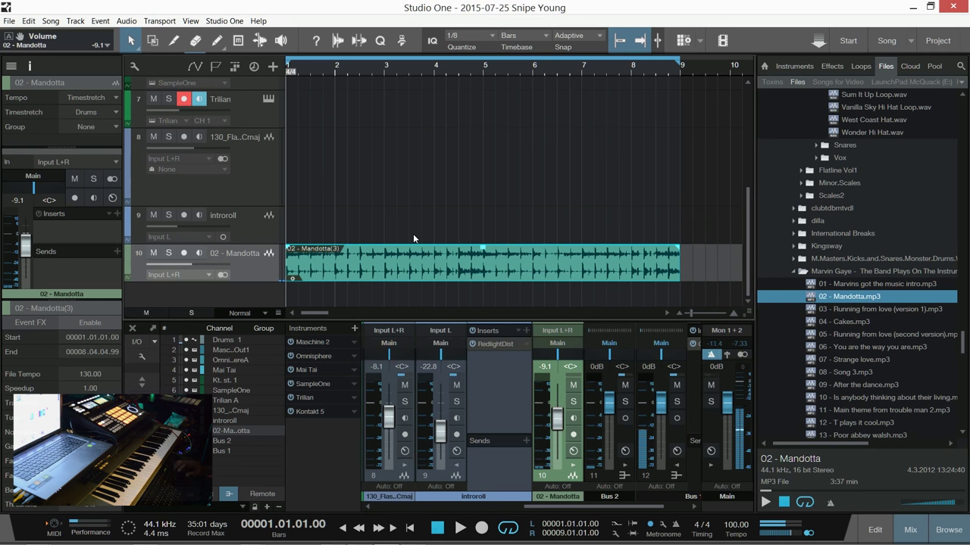
- Trim the bounced clip's start to the first drum onset at 00001.01.01.15 and move the clip back to the song start
{"action": "scroll", "coordinate": [299, 73], "scroll_direction": "up", "scroll_amount": 10}
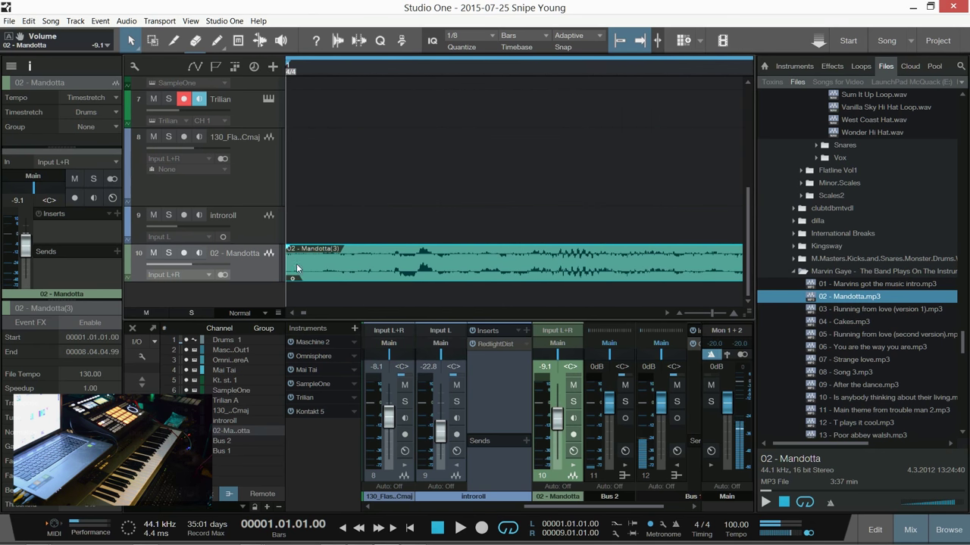
{"action": "left_click_drag", "start_coordinate": [287, 265], "coordinate": [394, 274]}
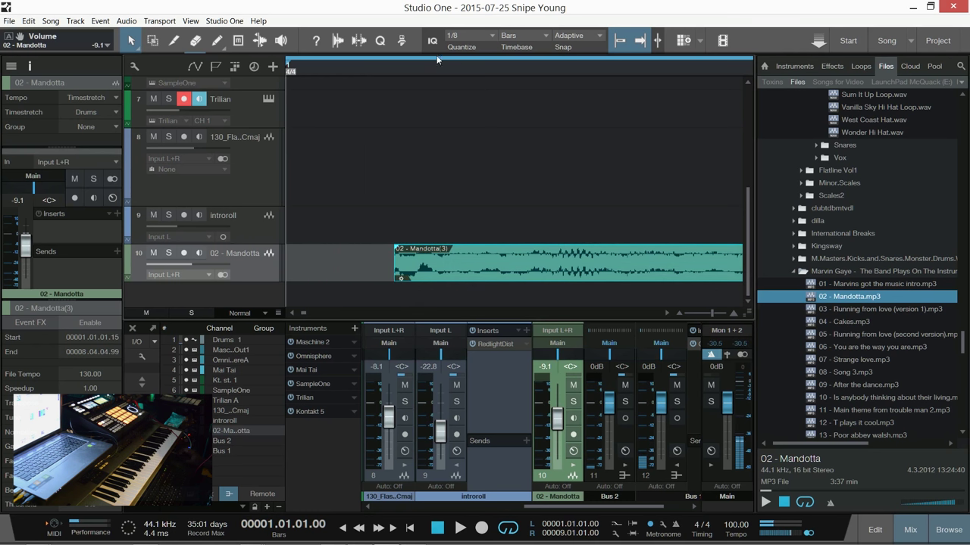
{"action": "key", "text": "w"}
{"action": "left_click_drag", "start_coordinate": [466, 278], "coordinate": [409, 258]}
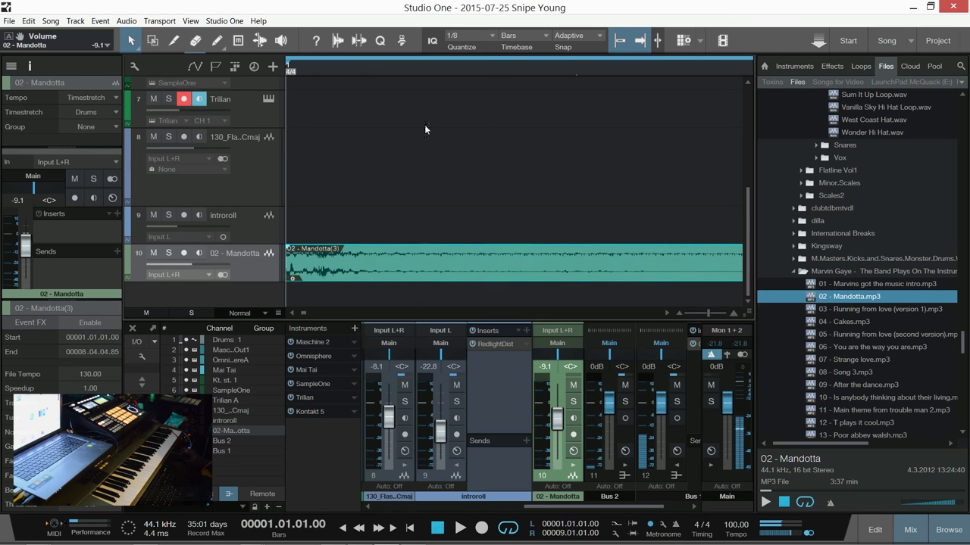
{"action": "key", "text": "e"}
- Time-stretch the end of the bounced Mandotta clip to bar 9 so it is exactly eight bars long
{"action": "scroll", "coordinate": [391, 74], "scroll_direction": "down", "scroll_amount": 5}
{"action": "scroll", "coordinate": [346, 74], "scroll_direction": "up", "scroll_amount": 4}
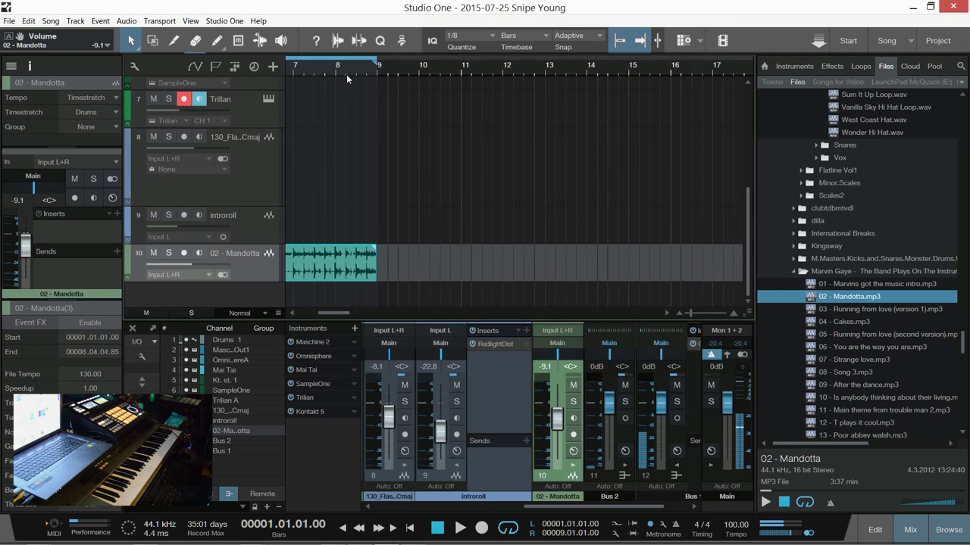
{"action": "scroll", "coordinate": [358, 64], "scroll_direction": "up", "scroll_amount": 5}
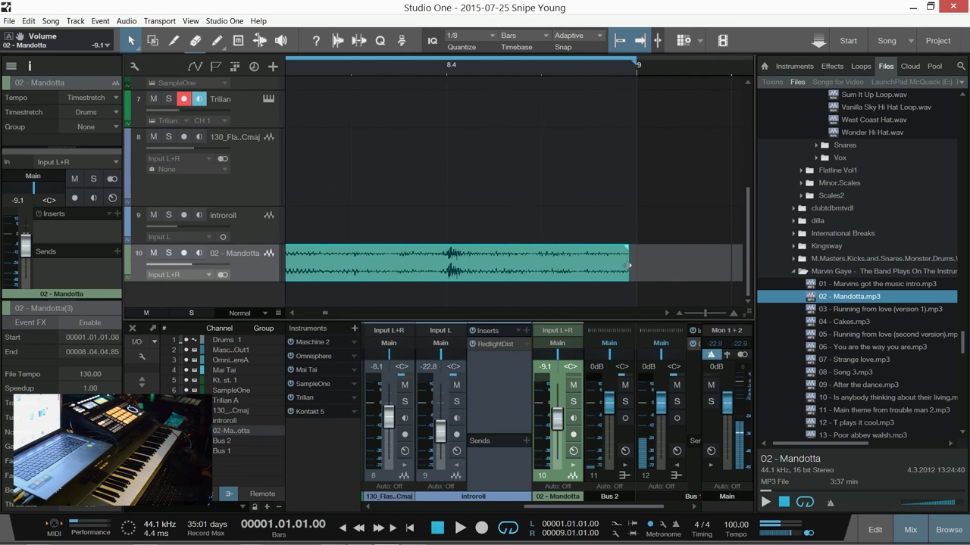
{"action": "left_click_drag", "start_coordinate": [623, 266], "coordinate": [628, 265]}
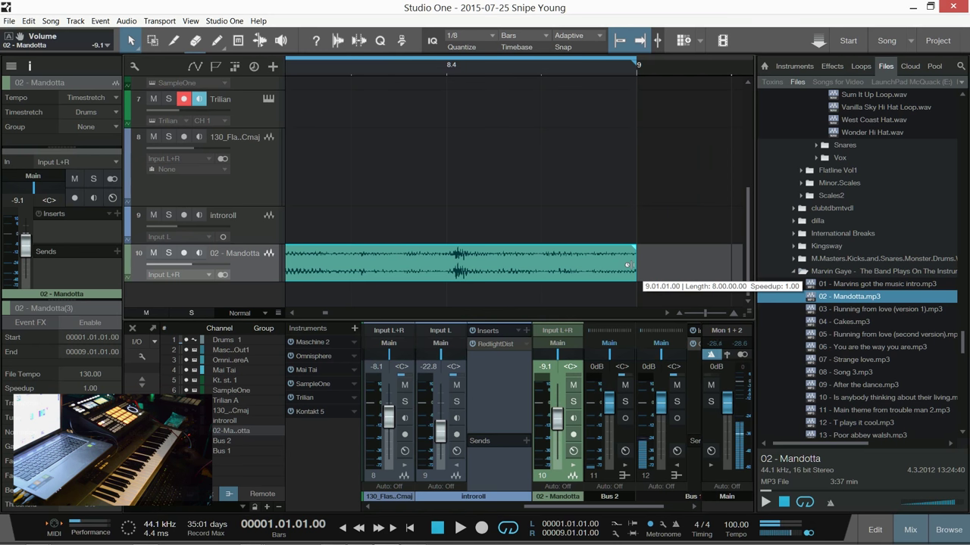
{"action": "scroll", "coordinate": [441, 70], "scroll_direction": "down", "scroll_amount": 6}
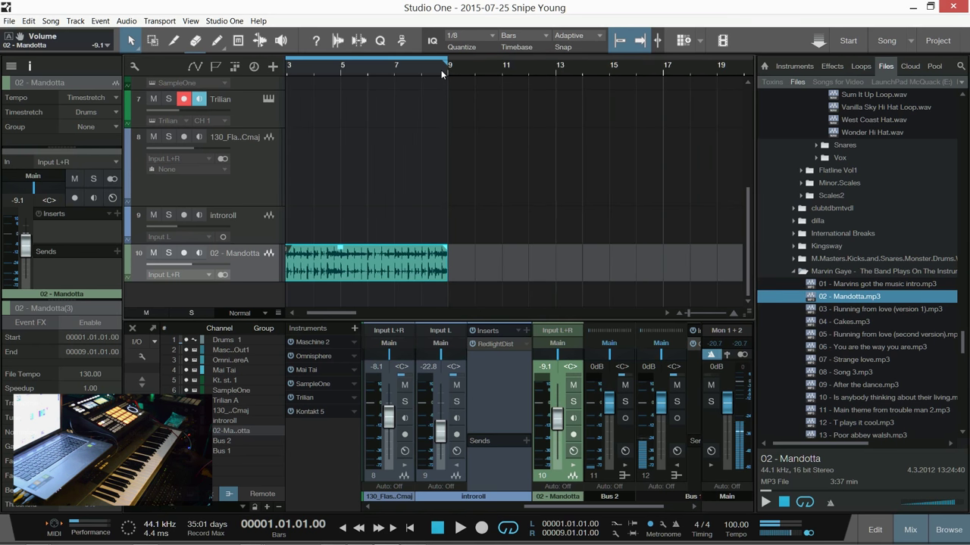
- Play the eight-bar Mandotta loop from the song start and select the Mai Tai instrument track
{"action": "key", "text": "space"}
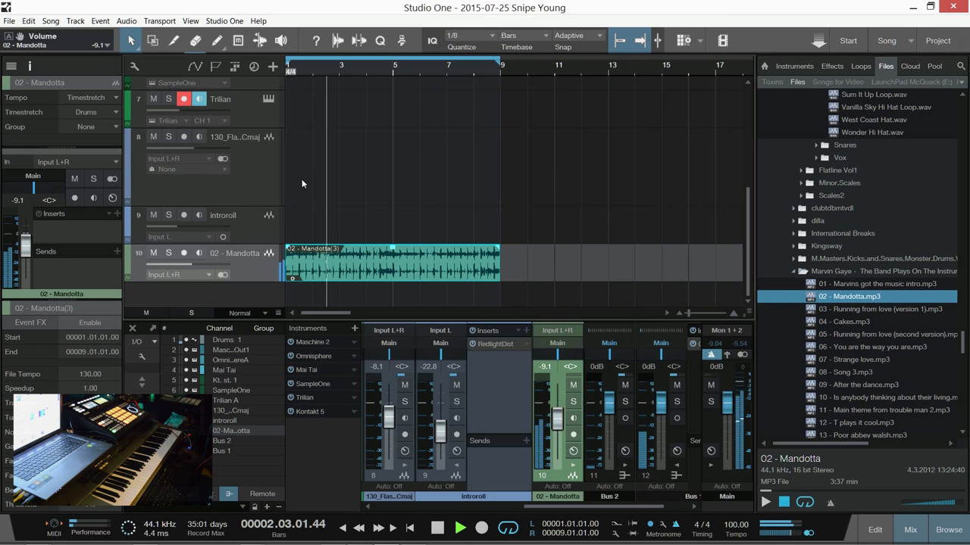
{"action": "scroll", "coordinate": [341, 164], "scroll_direction": "up", "scroll_amount": 3}
{"action": "left_click", "coordinate": [247, 110]}
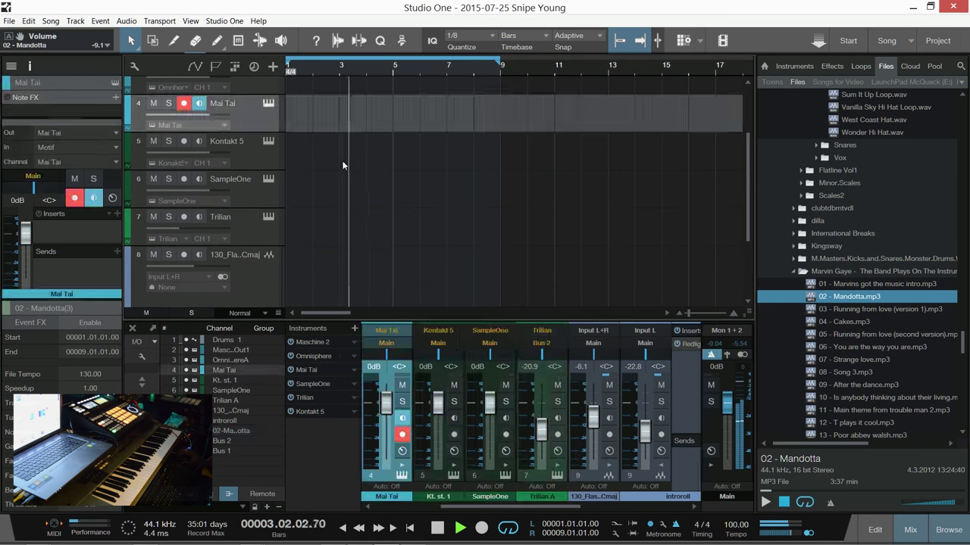
- Replay the Mandotta clip around bar 2 to listen for a shorter loop point
{"action": "scroll", "coordinate": [363, 182], "scroll_direction": "up", "scroll_amount": 2}
{"action": "scroll", "coordinate": [382, 199], "scroll_direction": "down", "scroll_amount": 3}
{"action": "scroll", "coordinate": [438, 225], "scroll_direction": "down", "scroll_amount": 2}
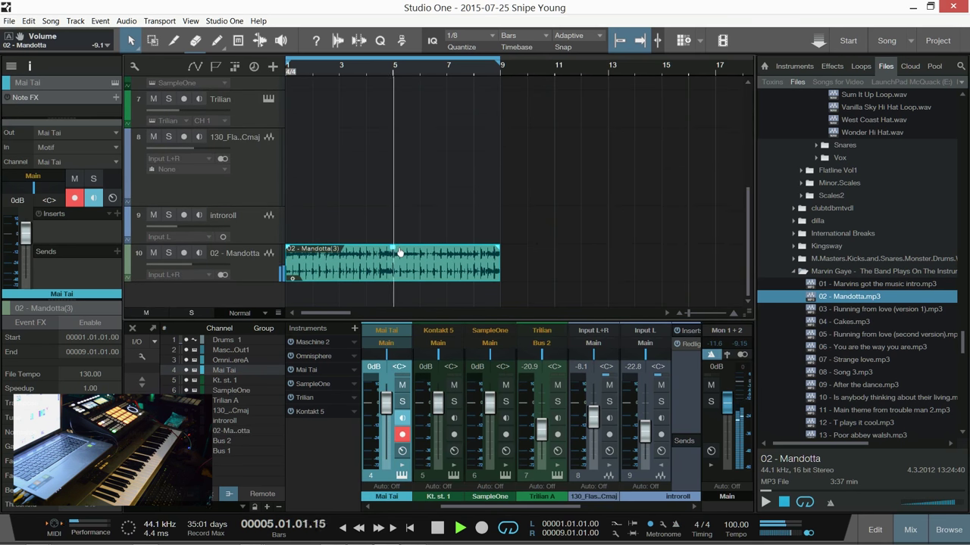
{"action": "key", "text": "space"}
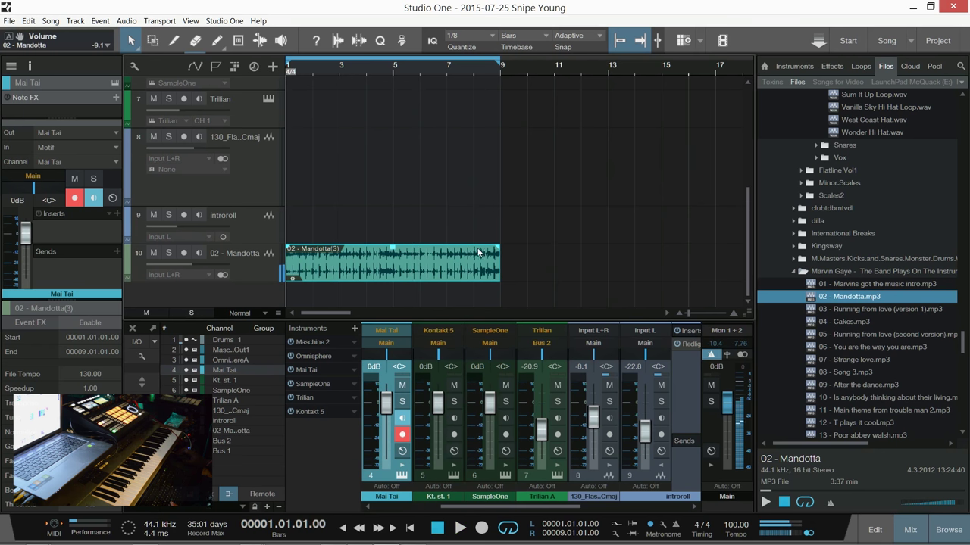
{"action": "left_click", "coordinate": [321, 68]}
{"action": "key", "text": "space"}
{"action": "scroll", "coordinate": [320, 68], "scroll_direction": "up", "scroll_amount": 3}
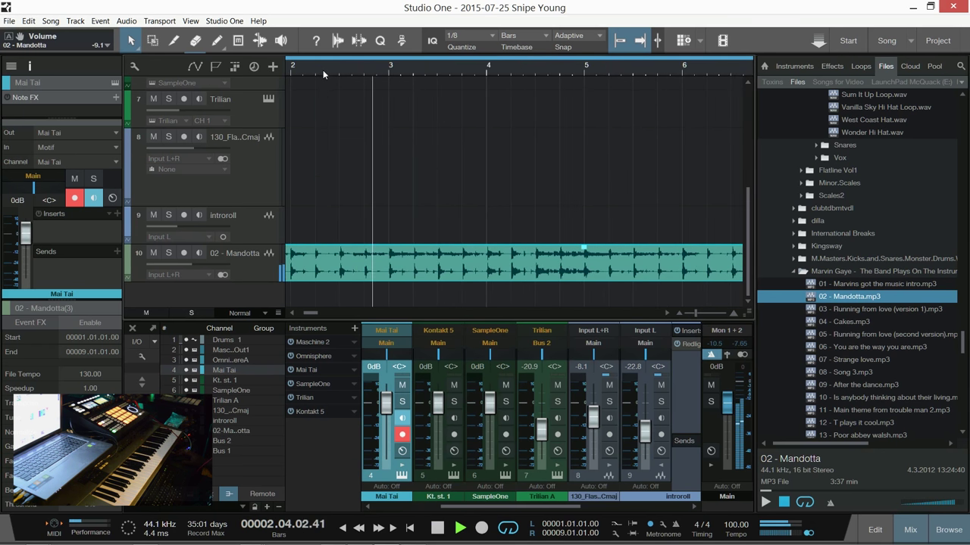
{"action": "key", "text": "space"}
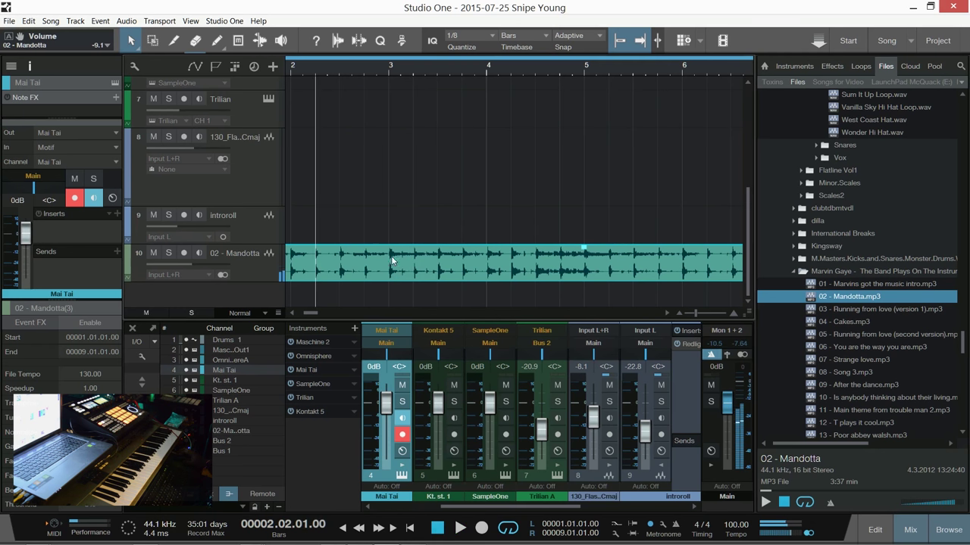
- Place the playhead on the drum onset at 00003.01.01.14 and audition the Mandotta clip from there
{"action": "left_click", "coordinate": [362, 70]}
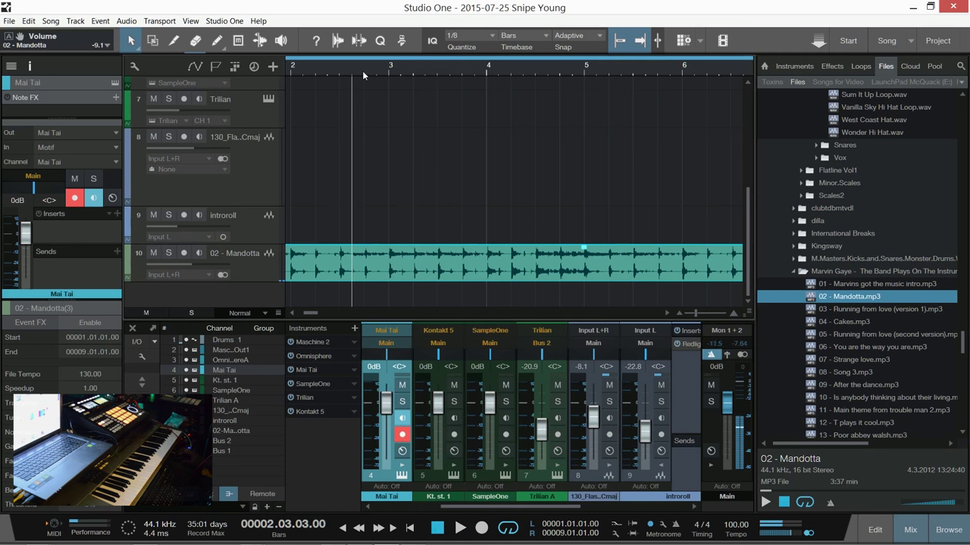
{"action": "left_click", "coordinate": [396, 276]}
{"action": "key", "text": "space"}
{"action": "key", "text": "space"}
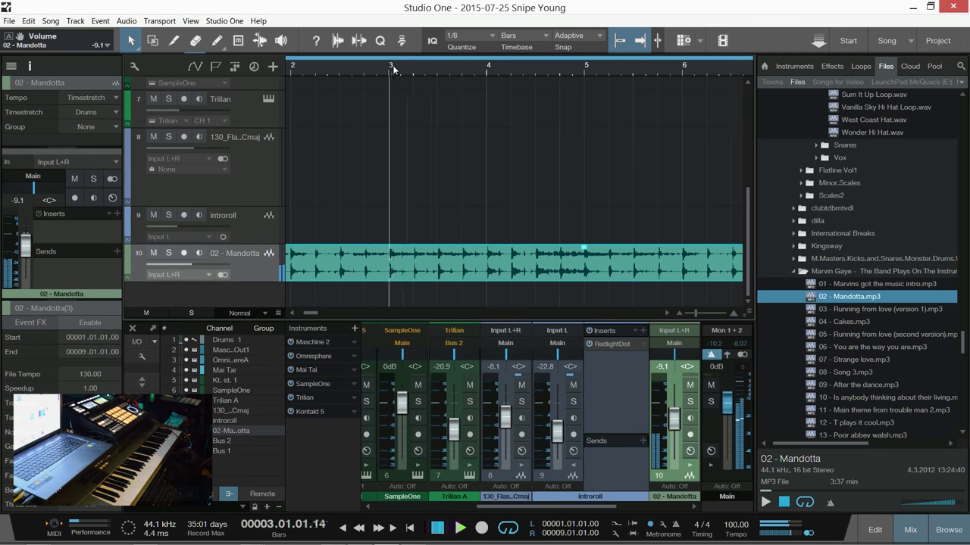
{"action": "key", "text": "space"}
{"action": "scroll", "coordinate": [393, 67], "scroll_direction": "up", "scroll_amount": 3}
{"action": "key", "text": "space"}
{"action": "key", "text": "space"}
{"action": "scroll", "coordinate": [393, 67], "scroll_direction": "up", "scroll_amount": 2}
{"action": "key", "text": "space"}
{"action": "key", "text": "space"}
{"action": "key", "text": "space"}
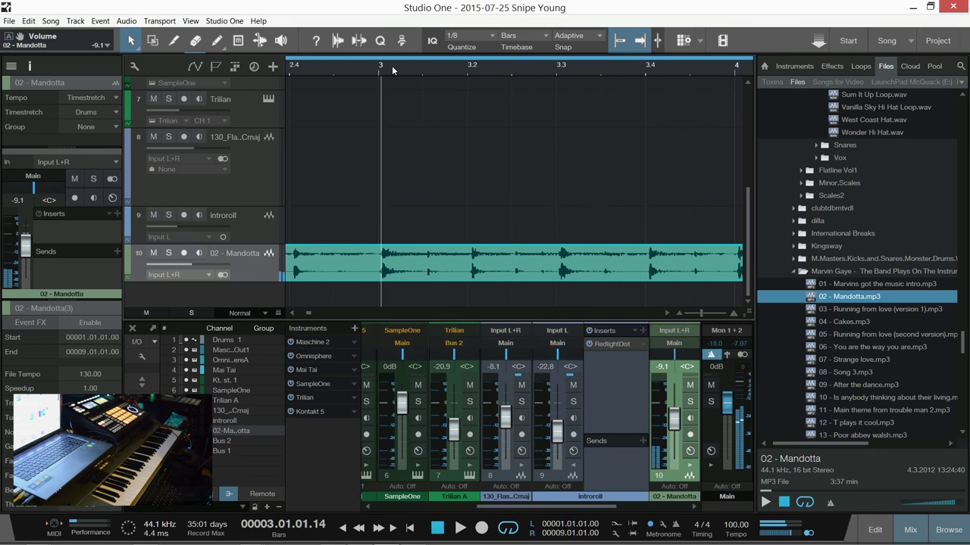
- Split off and delete everything after the playhead, and time-stretch the remaining Mandotta clip's end to bar 3 for an exact two-bar length
{"action": "key", "text": "alt+x"}
{"action": "key", "text": "space"}
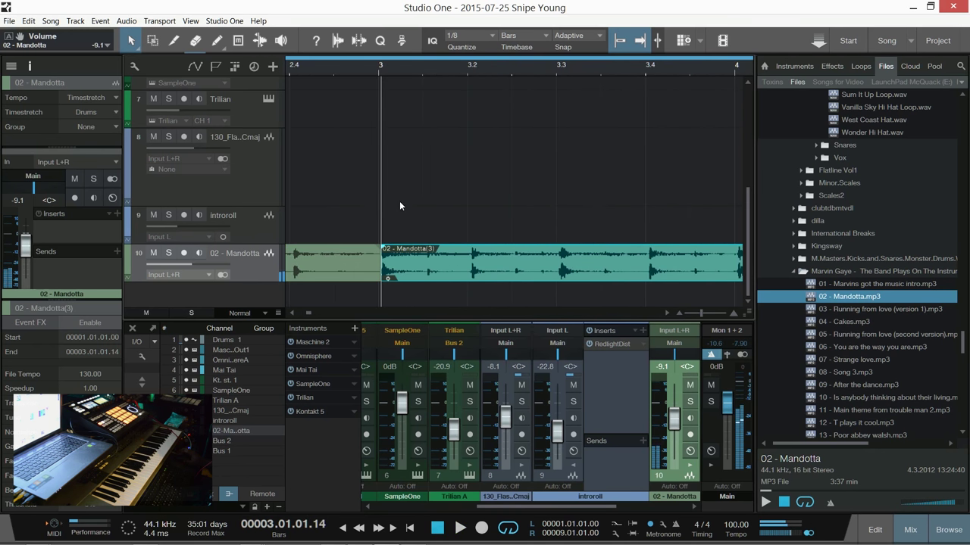
{"action": "key", "text": "Delete"}
{"action": "left_click_drag", "start_coordinate": [376, 263], "coordinate": [379, 262]}
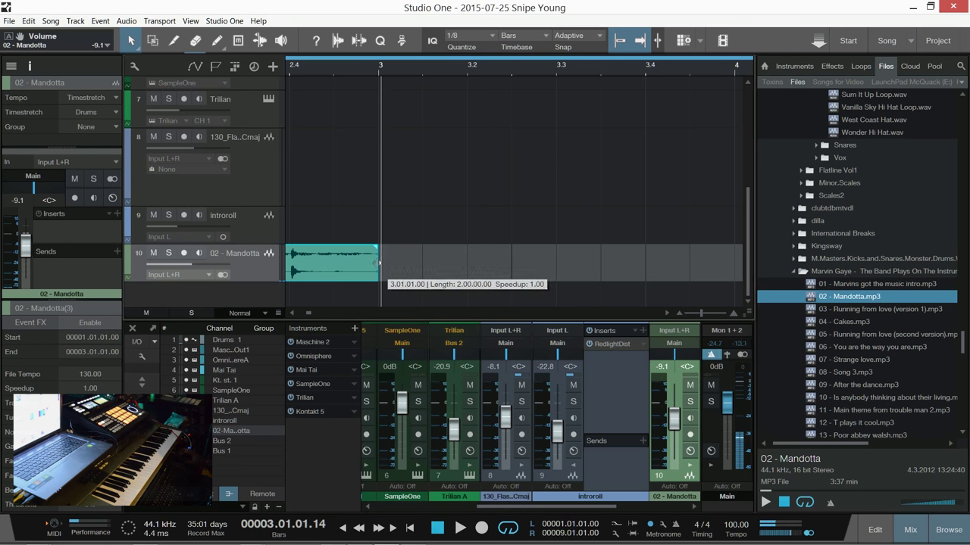
- Play the two-bar Mandotta clip from the song start to check its ending
{"action": "left_click", "coordinate": [431, 246]}
{"action": "key", "text": "comma"}
{"action": "key", "text": "space"}
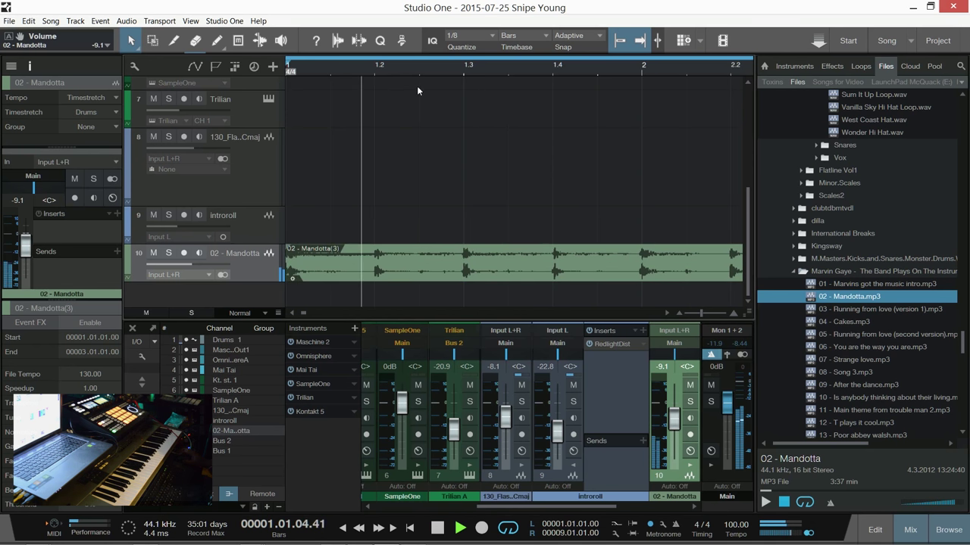
{"action": "scroll", "coordinate": [395, 67], "scroll_direction": "down", "scroll_amount": 4}
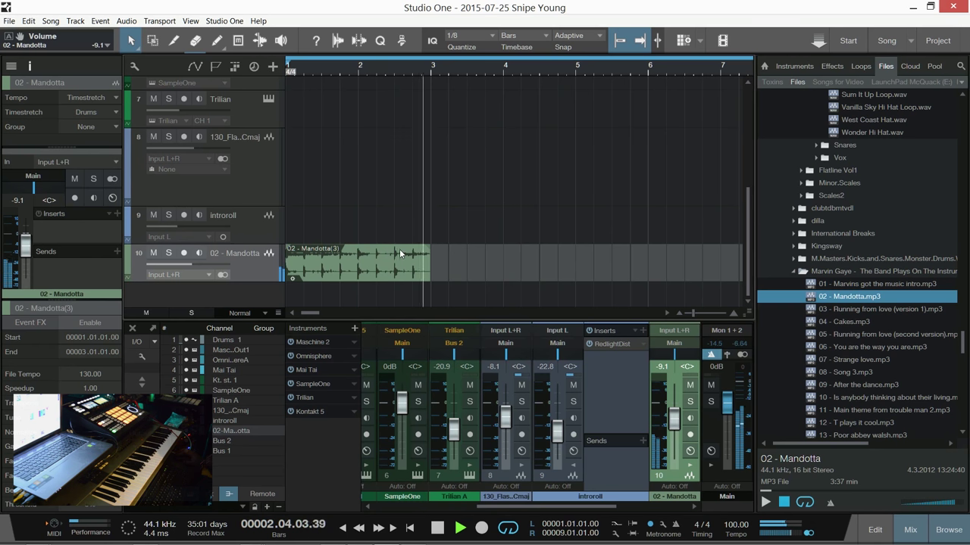
- Duplicate the two-bar Mandotta clip three times to fill the song up to bar 9, and play the sequence
{"action": "left_click", "coordinate": [416, 265]}
{"action": "key", "text": "space"}
{"action": "key", "text": "d"}
{"action": "key", "text": "d"}
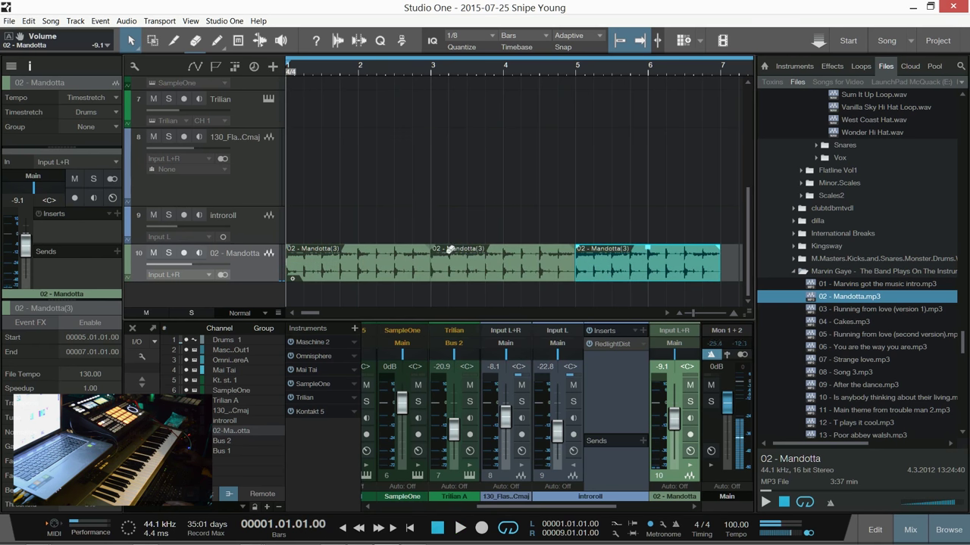
{"action": "key", "text": "w"}
{"action": "key", "text": "d"}
{"action": "key", "text": "space"}
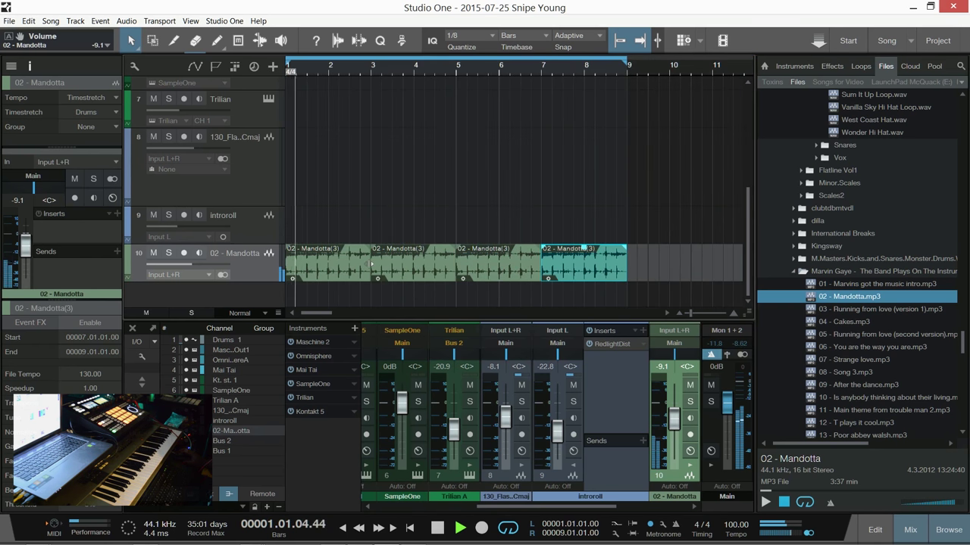
- Select all four Mandotta clips and create autofades between them
{"action": "left_click_drag", "start_coordinate": [645, 275], "coordinate": [148, 250]}
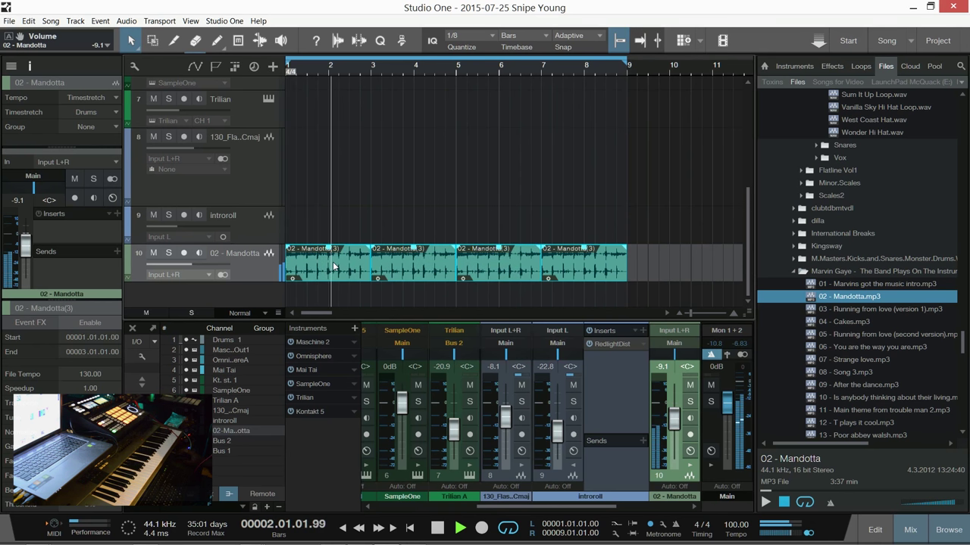
{"action": "scroll", "coordinate": [333, 172], "scroll_direction": "up", "scroll_amount": 5}
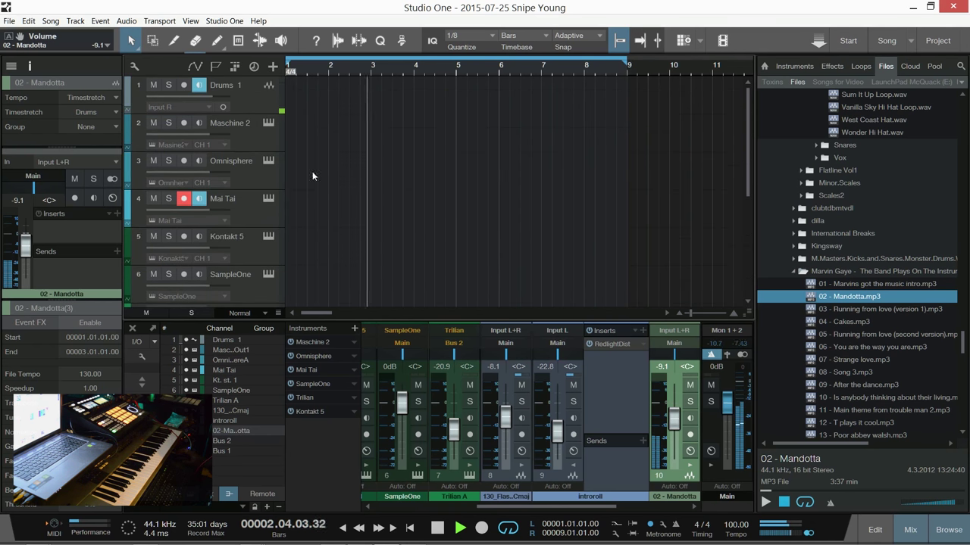
{"action": "scroll", "coordinate": [402, 206], "scroll_direction": "down", "scroll_amount": 5}
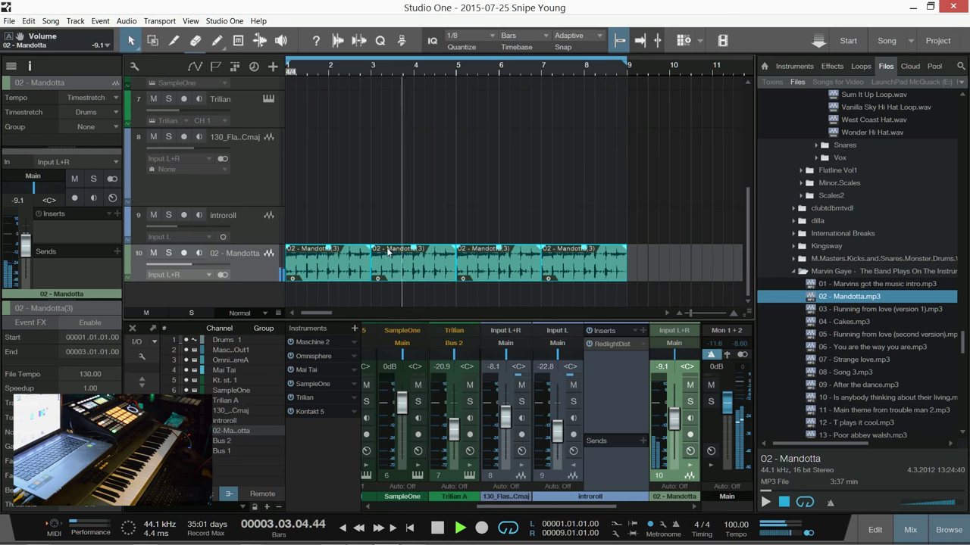
{"action": "right_click", "coordinate": [387, 264]}
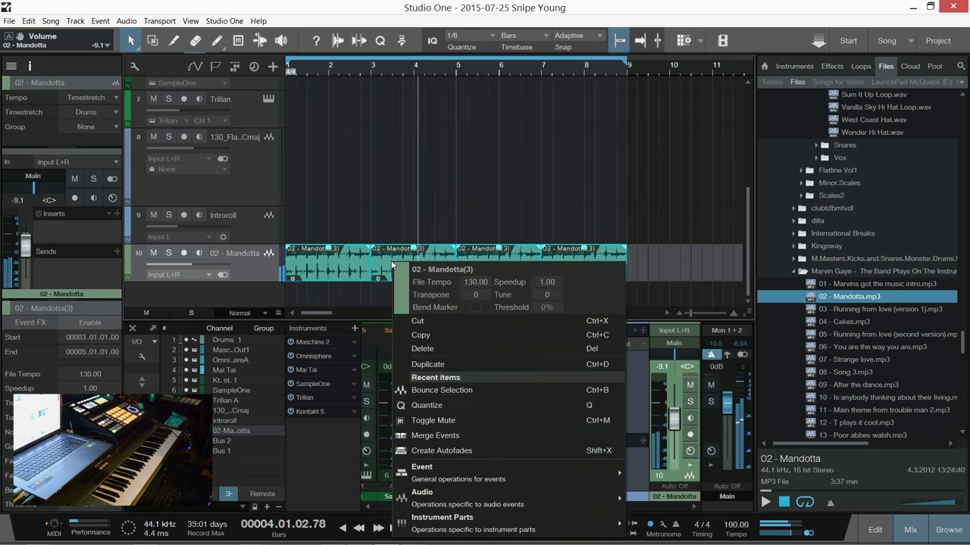
{"action": "left_click", "coordinate": [453, 454]}
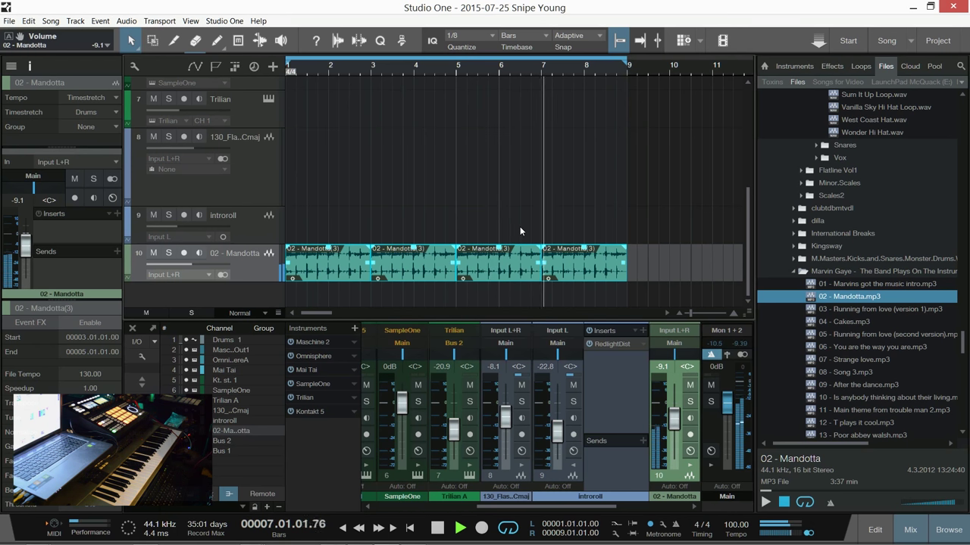
- Increase the Mandotta track's height and trim the start of the last clip to 00007.04.01.00
{"action": "left_click", "coordinate": [576, 274]}
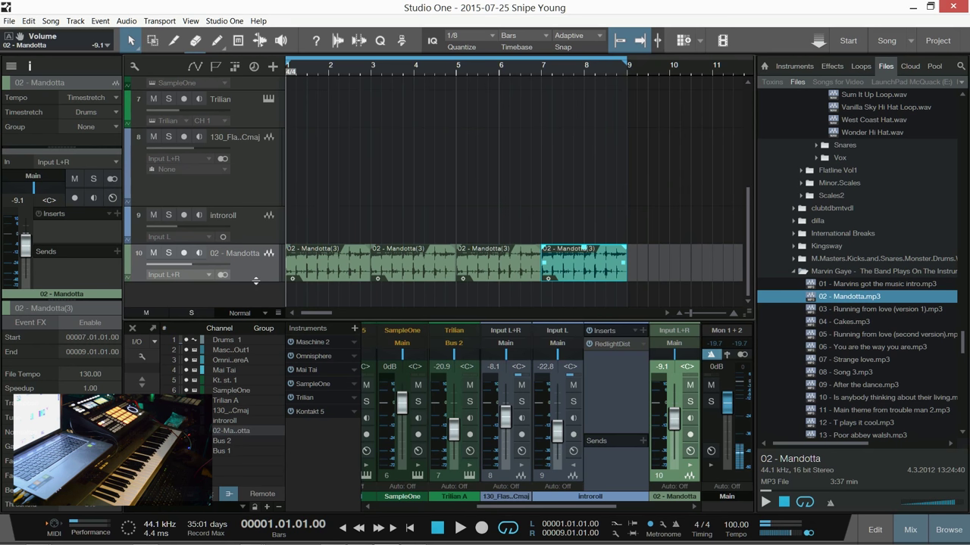
{"action": "left_click_drag", "start_coordinate": [256, 281], "coordinate": [256, 312]}
{"action": "scroll", "coordinate": [568, 270], "scroll_direction": "down", "scroll_amount": 1}
{"action": "left_click_drag", "start_coordinate": [558, 60], "coordinate": [560, 86]}
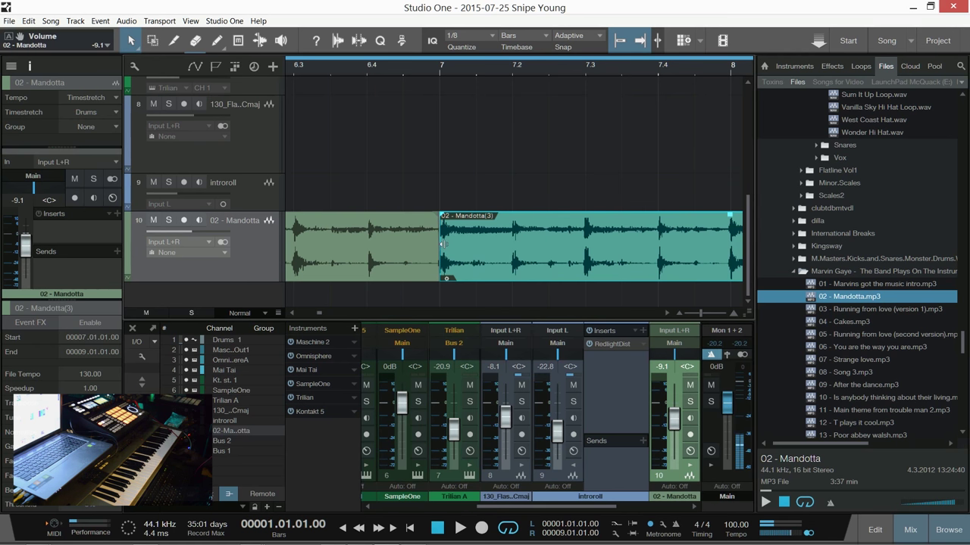
{"action": "left_click_drag", "start_coordinate": [444, 245], "coordinate": [647, 245]}
{"action": "left_click", "coordinate": [674, 107]}
{"action": "scroll", "coordinate": [632, 65], "scroll_direction": "down", "scroll_amount": 5}
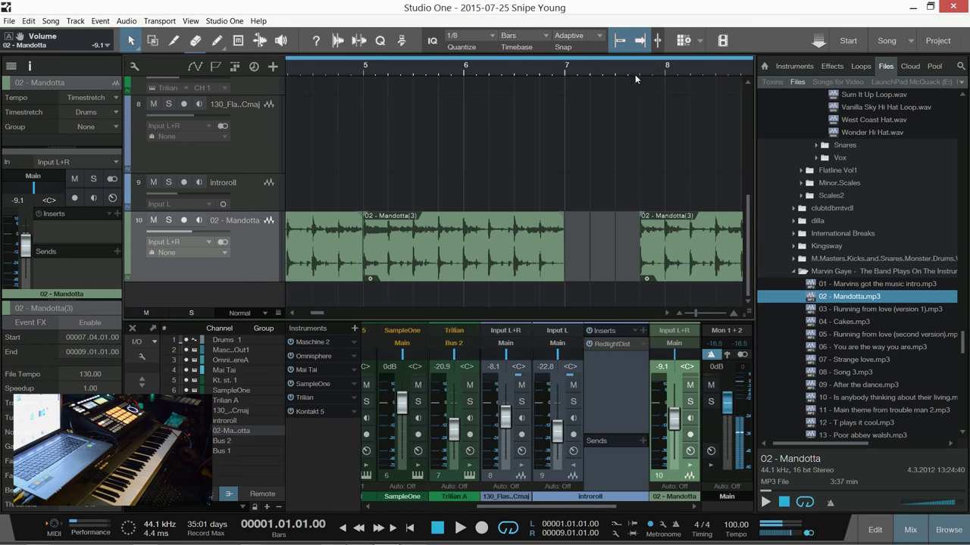
- Fill bars 7 and 8 with two one-bar Mandotta clips and play the arrangement
{"action": "scroll", "coordinate": [617, 74], "scroll_direction": "up", "scroll_amount": 1}
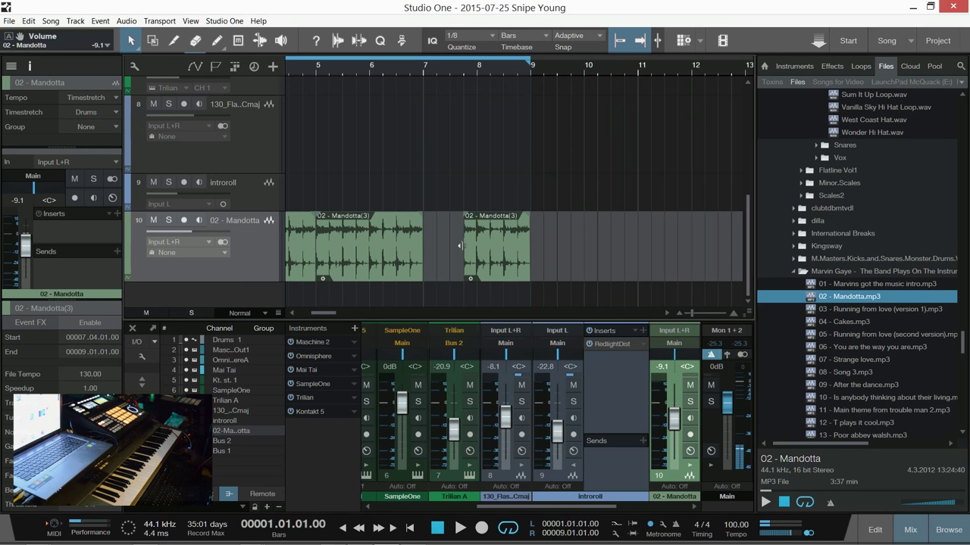
{"action": "mouse_move", "coordinate": [463, 246]}
{"action": "left_mouse_down"}
{"action": "mouse_move", "coordinate": [474, 246]}
{"action": "mouse_move", "coordinate": [452, 259]}
{"action": "left_mouse_up"}
{"action": "left_click", "coordinate": [387, 73]}
{"action": "key", "text": "space"}
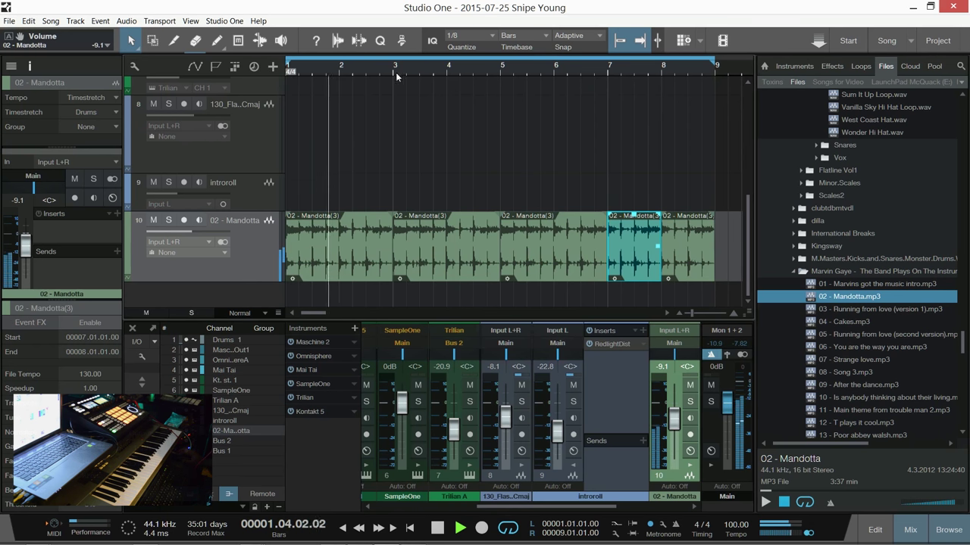
- Select all the Mandotta clips and quantize them with the quantize value set to 1/16
{"action": "key", "text": "space"}
{"action": "scroll", "coordinate": [395, 72], "scroll_direction": "down", "scroll_amount": 4}
{"action": "left_click_drag", "start_coordinate": [517, 212], "coordinate": [167, 265]}
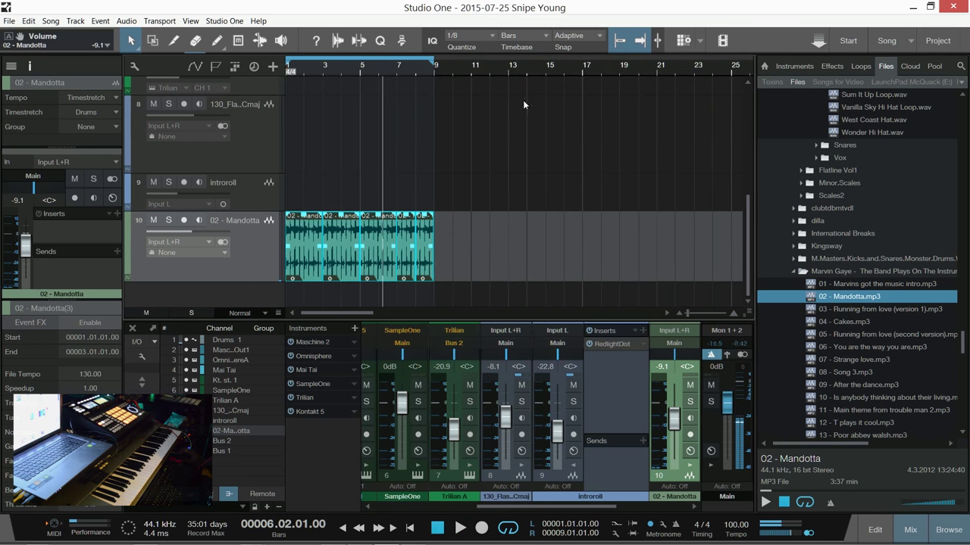
{"action": "left_click", "coordinate": [493, 38]}
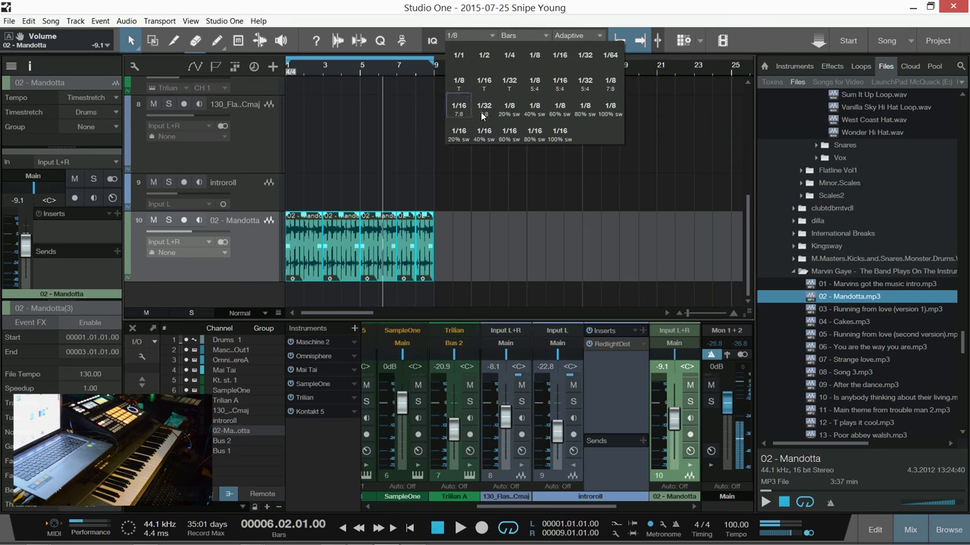
{"action": "left_click", "coordinate": [559, 60]}
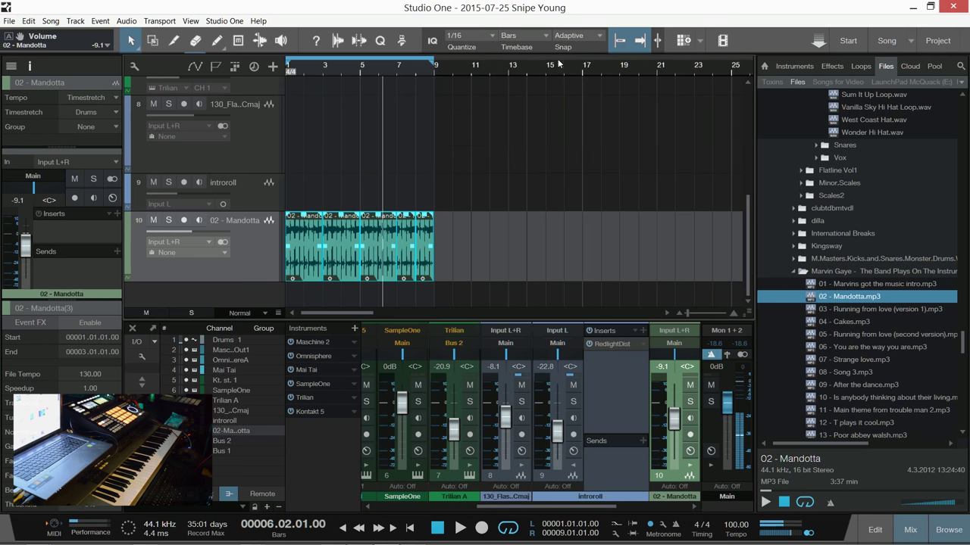
{"action": "right_click", "coordinate": [303, 262]}
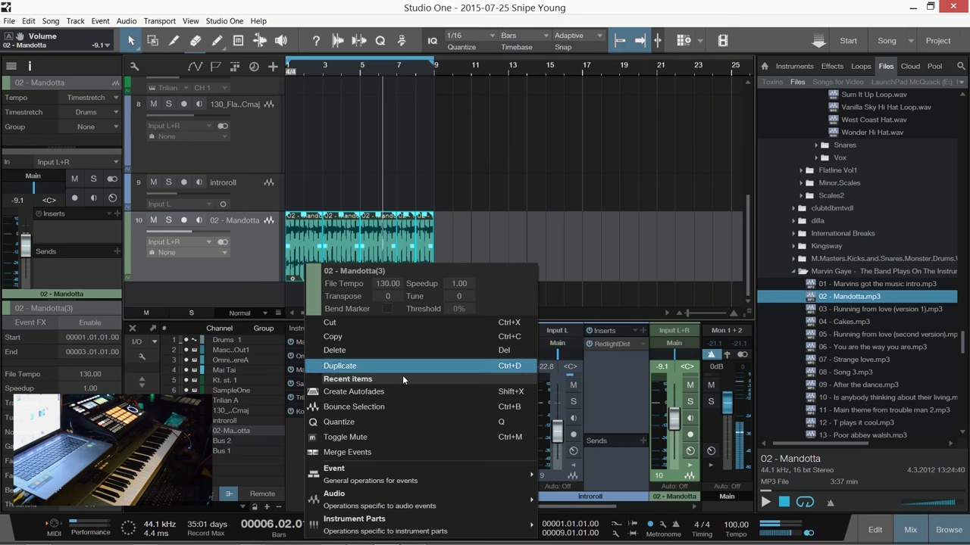
{"action": "left_click", "coordinate": [534, 209]}
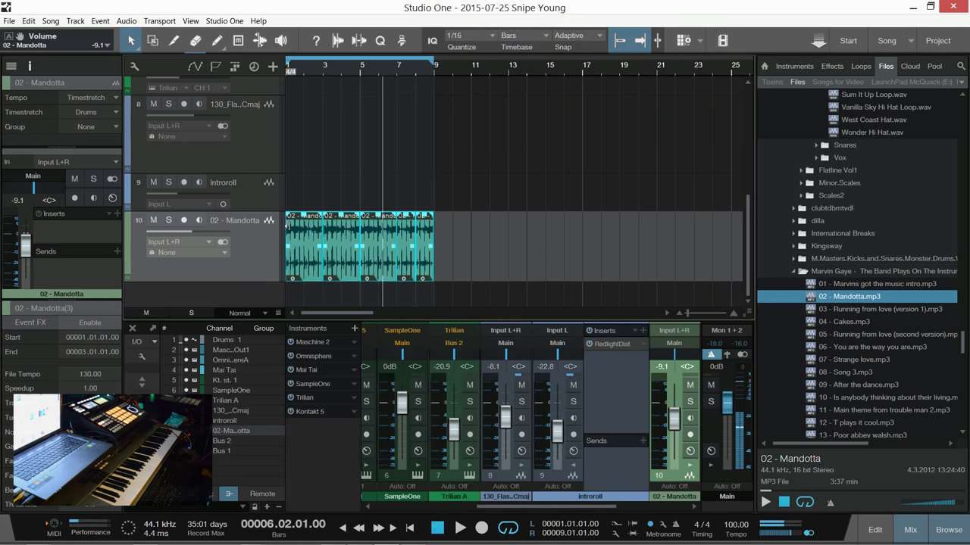
{"action": "key", "text": "q"}
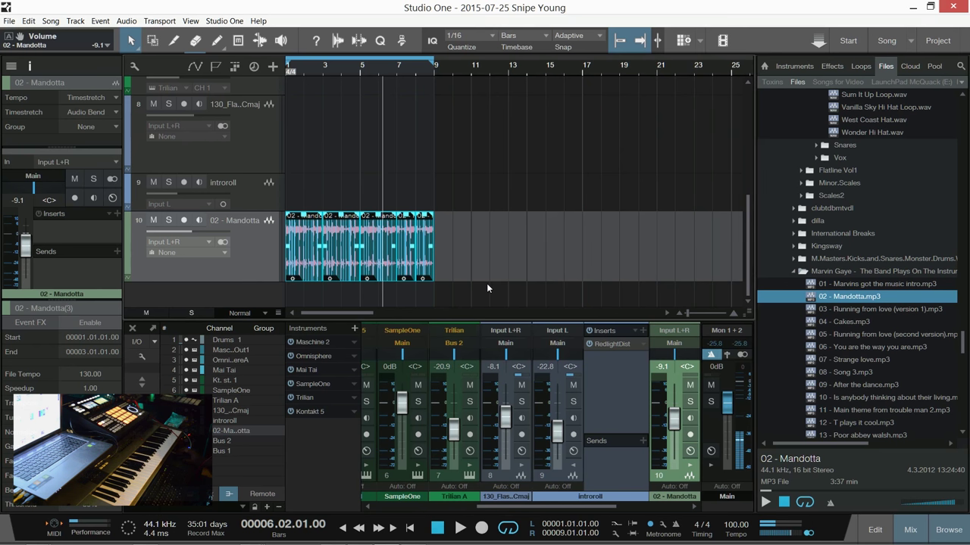
- Play the quantized Mandotta clips and set the quantize value to 1/8
{"action": "key", "text": "space"}
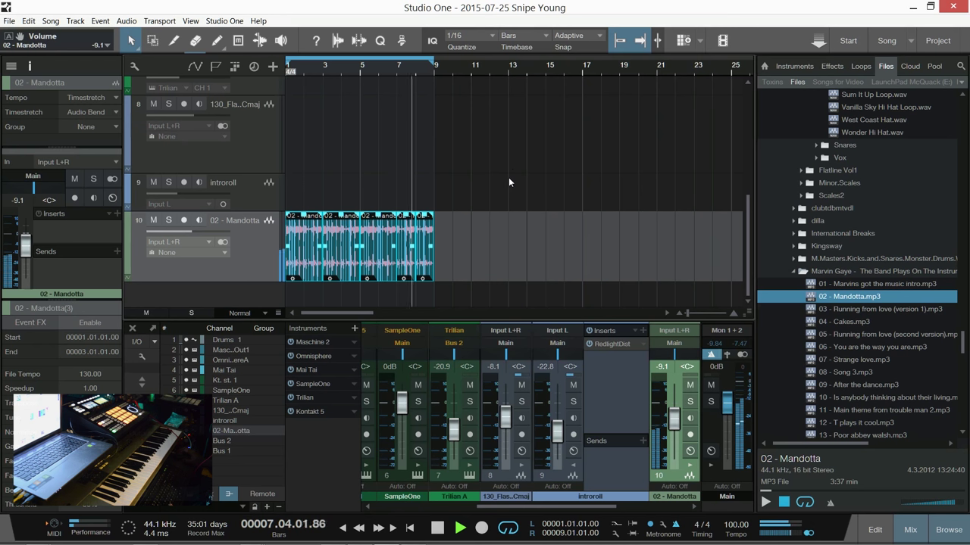
{"action": "left_click", "coordinate": [491, 37]}
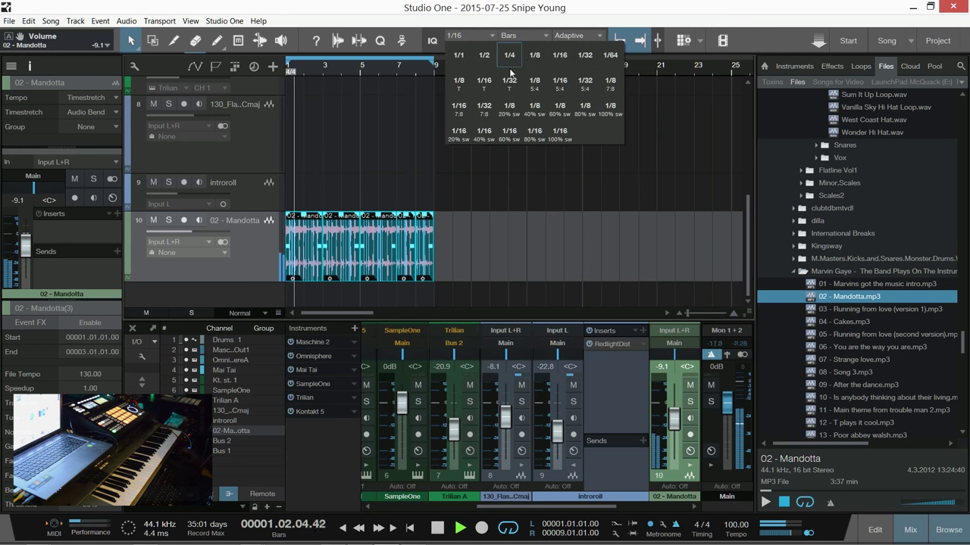
{"action": "left_click", "coordinate": [529, 57]}
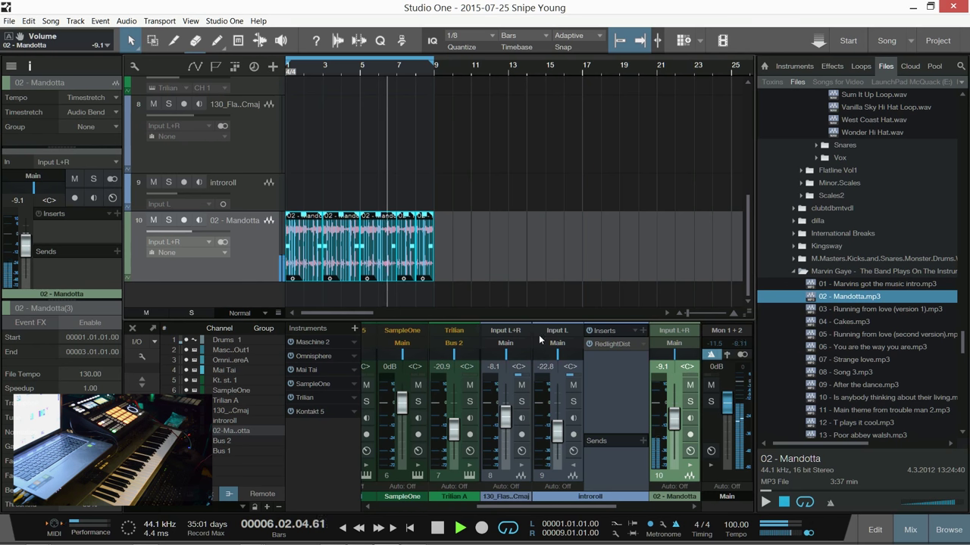
{"action": "key", "text": "space"}
- Copy the RedlightDist insert from the introroll channel to the Mandotta channel and lower that channel's volume to -23.8 dB during playback
{"action": "left_click", "coordinate": [689, 474]}
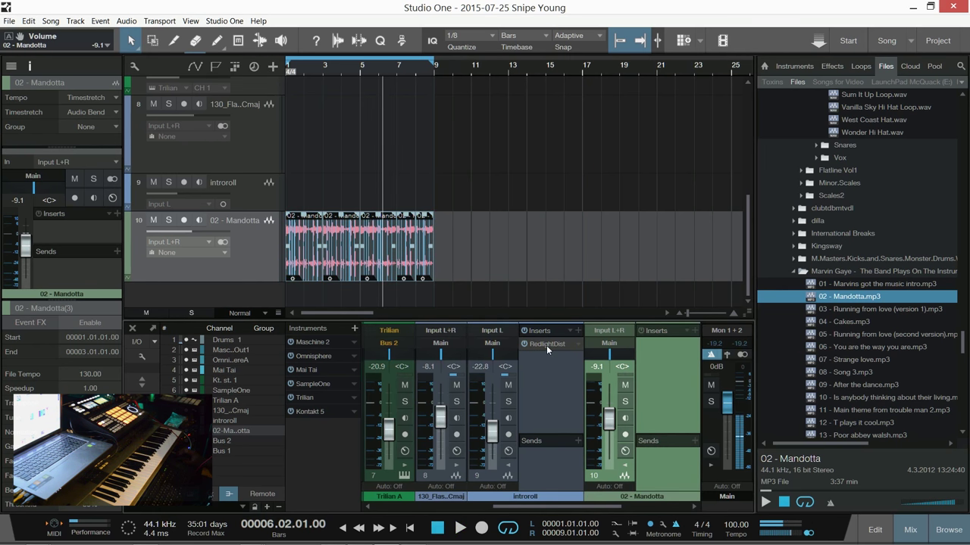
{"action": "left_click_drag", "start_coordinate": [546, 346], "coordinate": [670, 365]}
{"action": "key", "text": "space"}
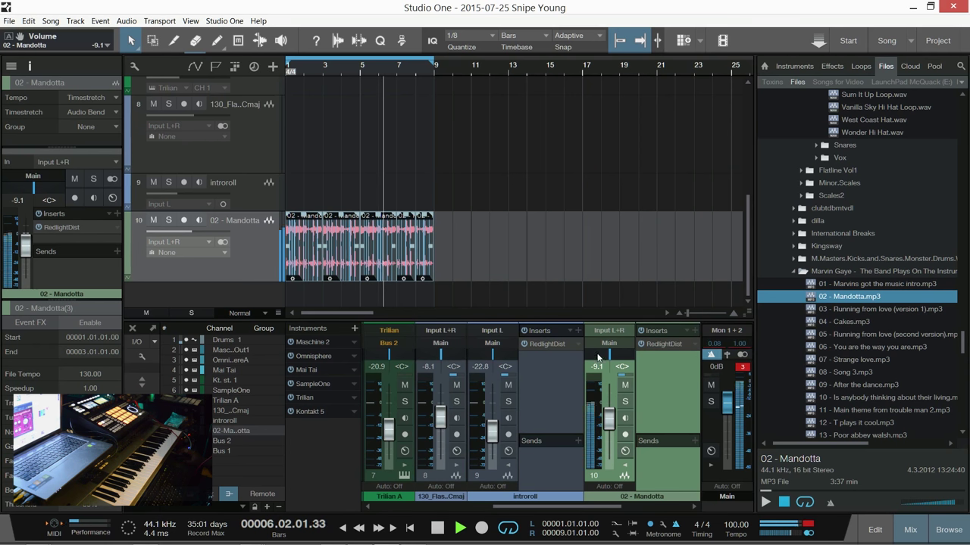
{"action": "left_click_drag", "start_coordinate": [608, 419], "coordinate": [608, 432]}
{"action": "key", "text": "space"}
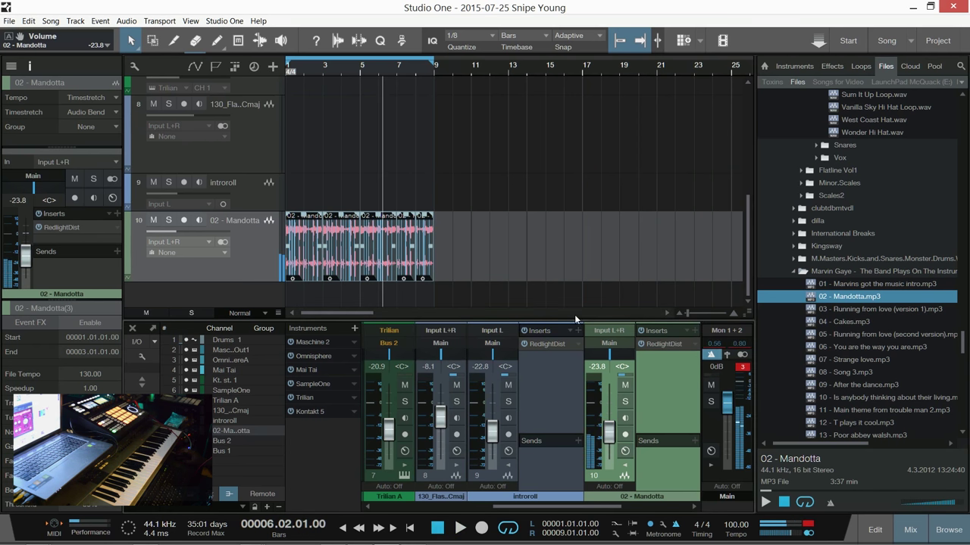
- Split the Mandotta clip covering bars 5 and 6 at beats 2 and 4 of bar 6 to isolate a two-beat slice
{"action": "key", "text": "space"}
{"action": "scroll", "coordinate": [381, 69], "scroll_direction": "up", "scroll_amount": 5}
{"action": "key", "text": "space"}
{"action": "key", "text": "space"}
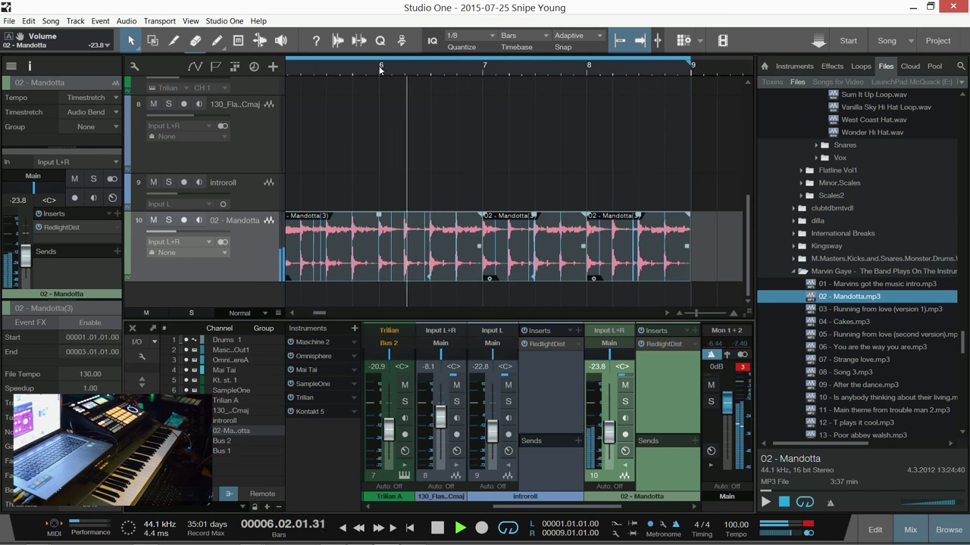
{"action": "key", "text": "space"}
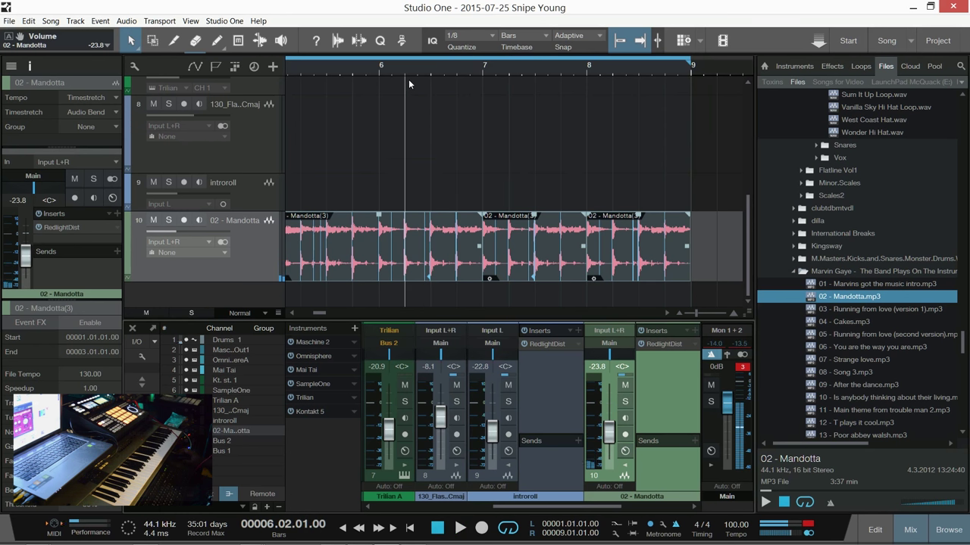
{"action": "left_click", "coordinate": [416, 246]}
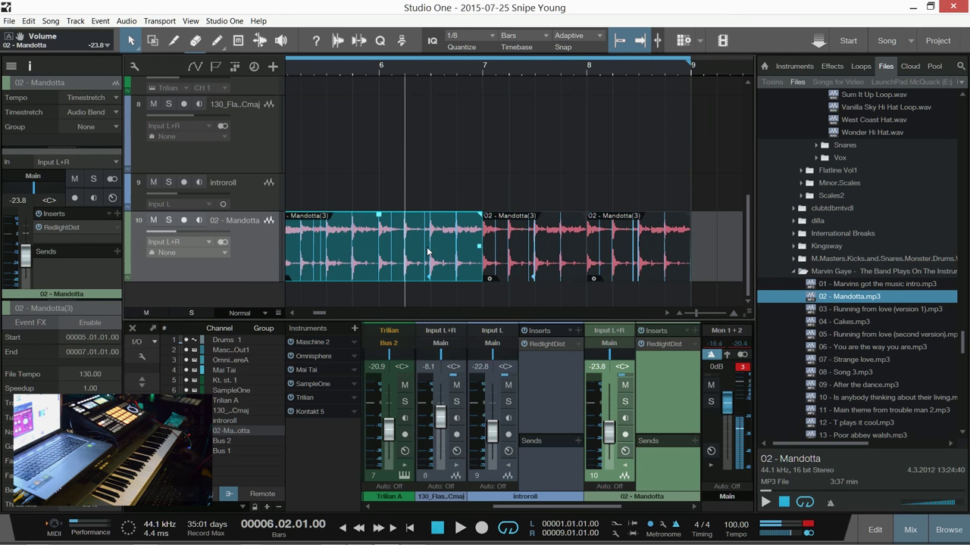
{"action": "key", "text": "space"}
{"action": "key", "text": "space"}
{"action": "key", "text": "alt+x"}
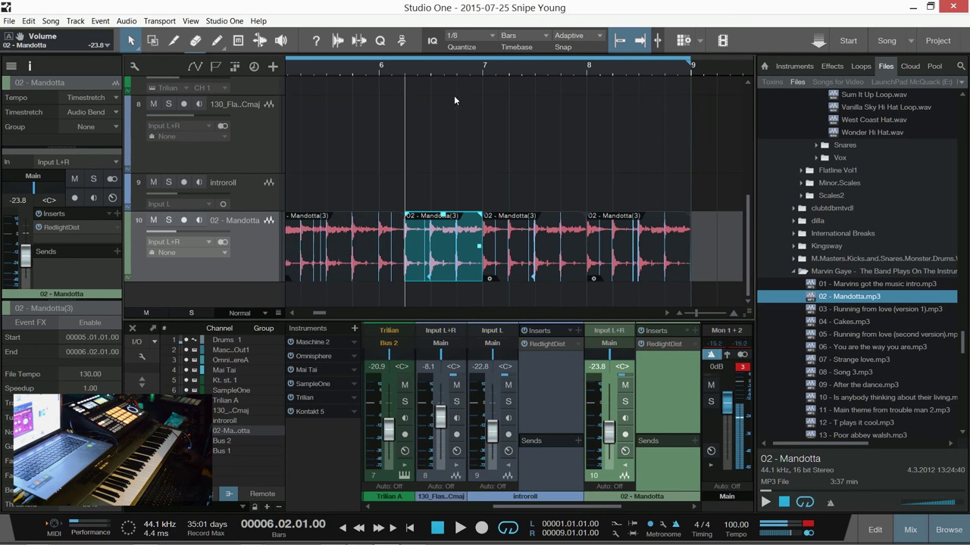
{"action": "left_click", "coordinate": [455, 72]}
{"action": "key", "text": "alt+x"}
{"action": "left_click", "coordinate": [430, 246]}
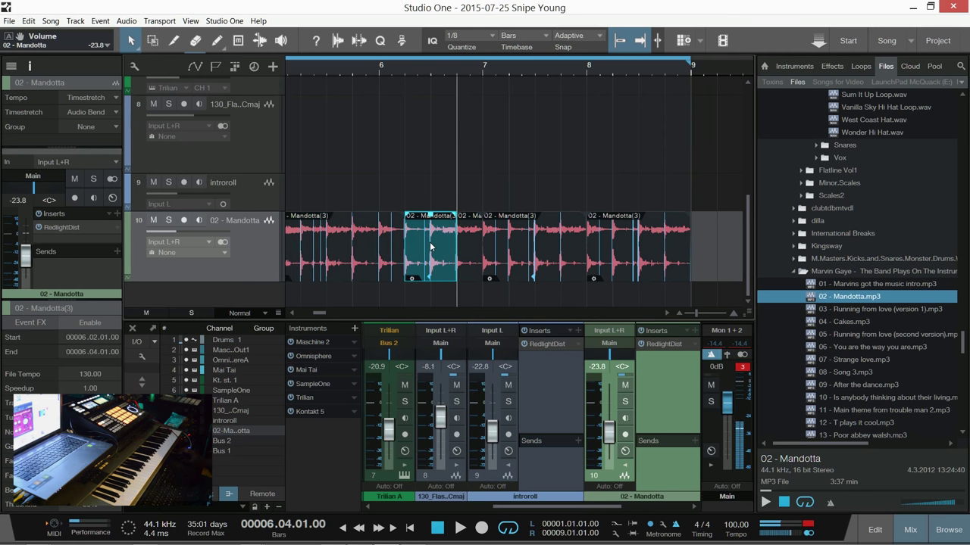
- Duplicate the Mandotta track and move the two-beat slice onto the new track at the start of bar 1
{"action": "right_click", "coordinate": [267, 269]}
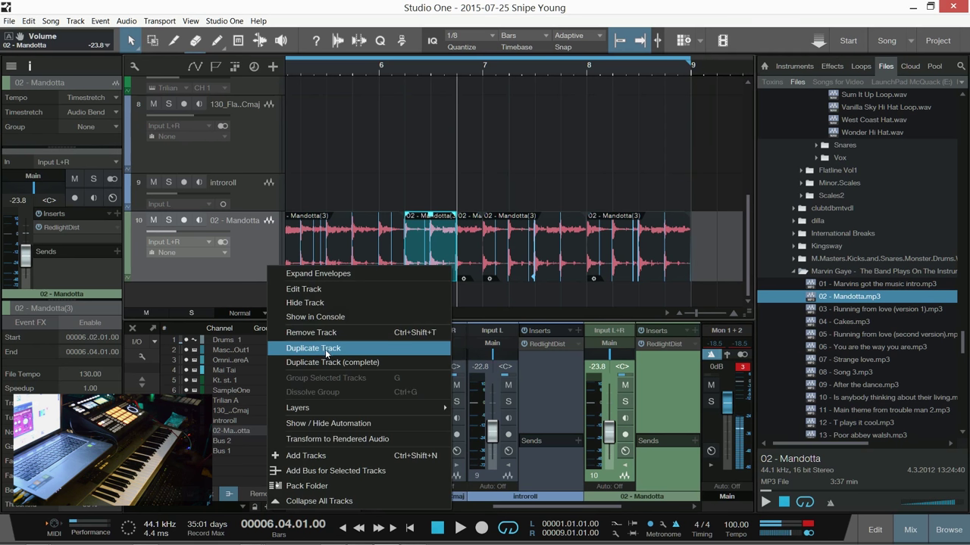
{"action": "left_click", "coordinate": [314, 290]}
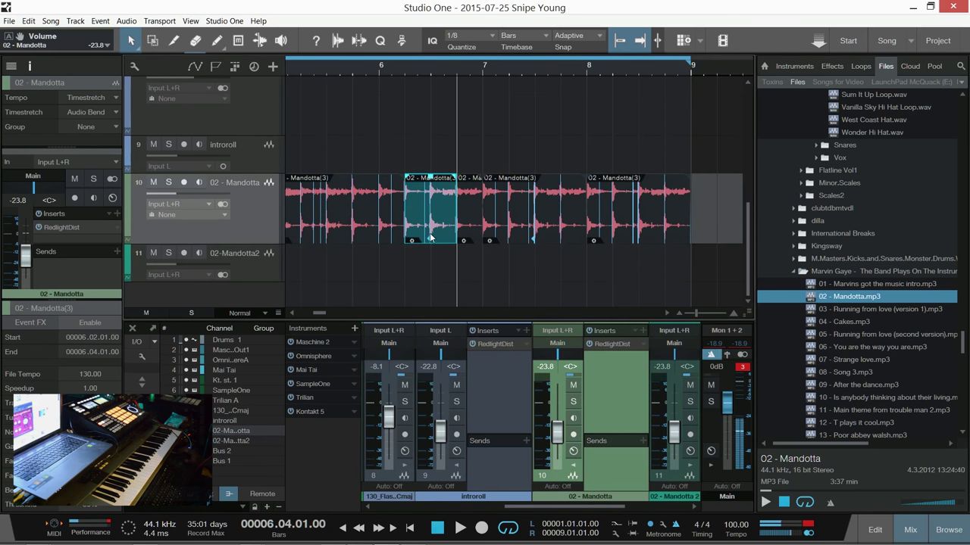
{"action": "left_click_drag", "start_coordinate": [430, 246], "coordinate": [447, 263]}
{"action": "left_click", "coordinate": [369, 206]}
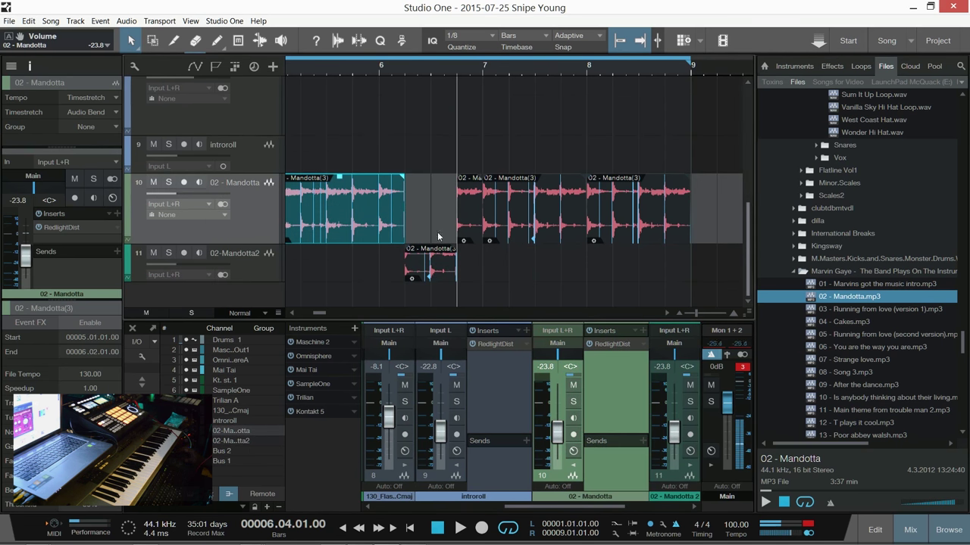
{"action": "left_click_drag", "start_coordinate": [728, 206], "coordinate": [286, 126]}
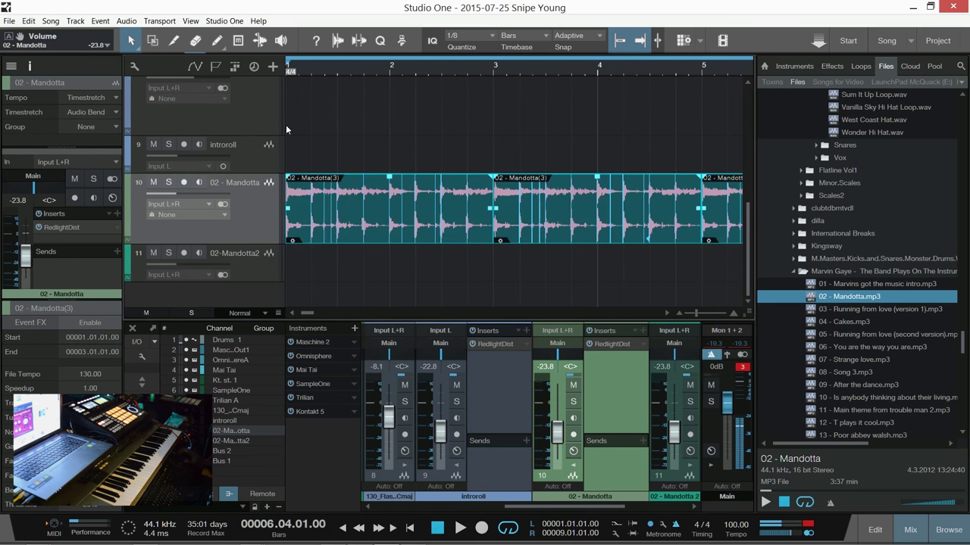
{"action": "scroll", "coordinate": [371, 69], "scroll_direction": "down", "scroll_amount": 3}
{"action": "left_click", "coordinate": [402, 269]}
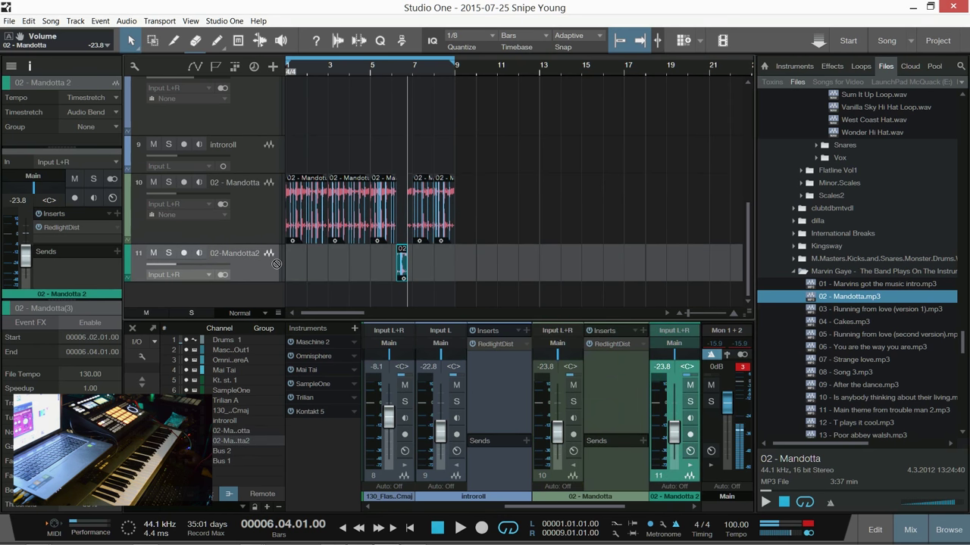
{"action": "left_click_drag", "start_coordinate": [276, 264], "coordinate": [292, 269]}
- Select all the remaining clips on the original Mandotta track and mute them
{"action": "left_click_drag", "start_coordinate": [507, 231], "coordinate": [202, 225]}
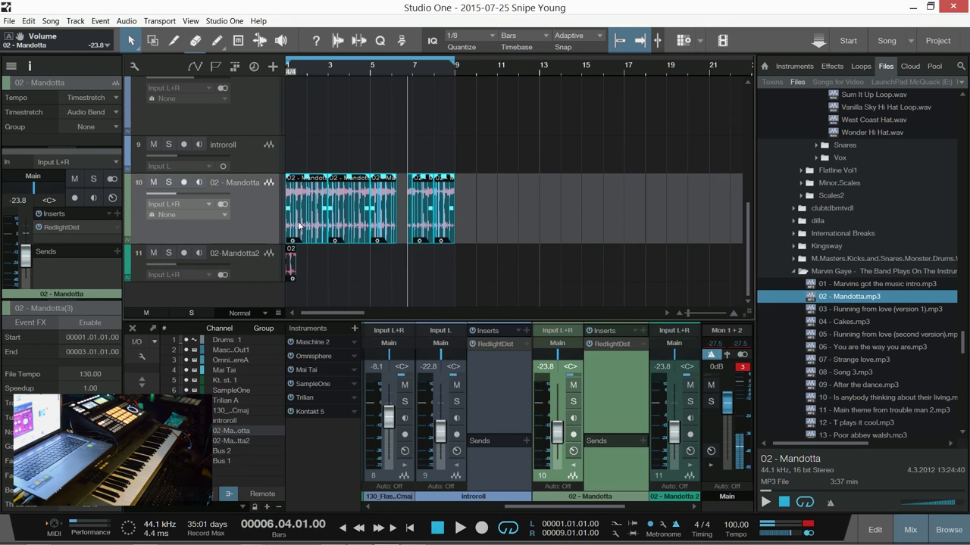
{"action": "right_click", "coordinate": [300, 226]}
{"action": "left_click", "coordinate": [381, 392]}
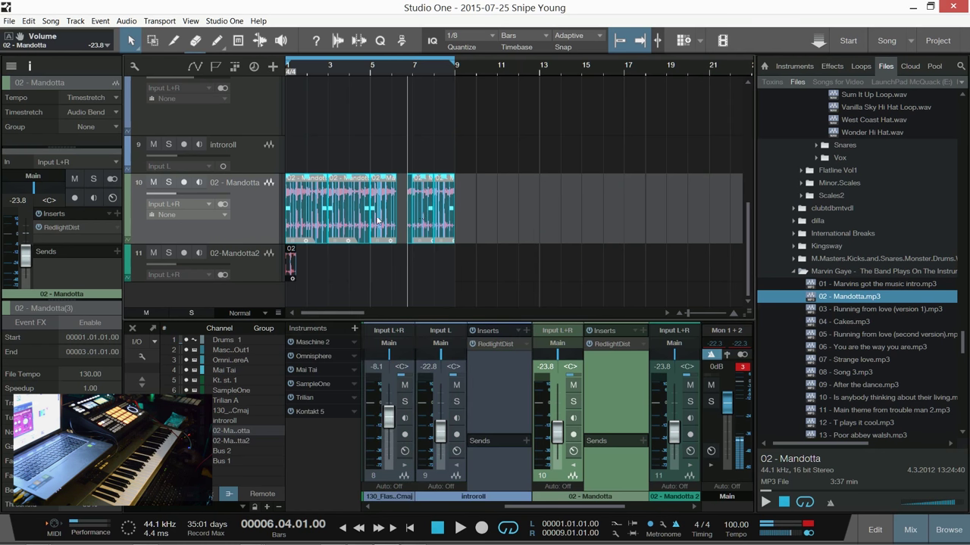
- Duplicate the two-beat slice repeatedly on the second Mandotta track to fill bars 1 to 8
{"action": "left_click", "coordinate": [292, 265]}
{"action": "scroll", "coordinate": [297, 70], "scroll_direction": "up", "scroll_amount": 4}
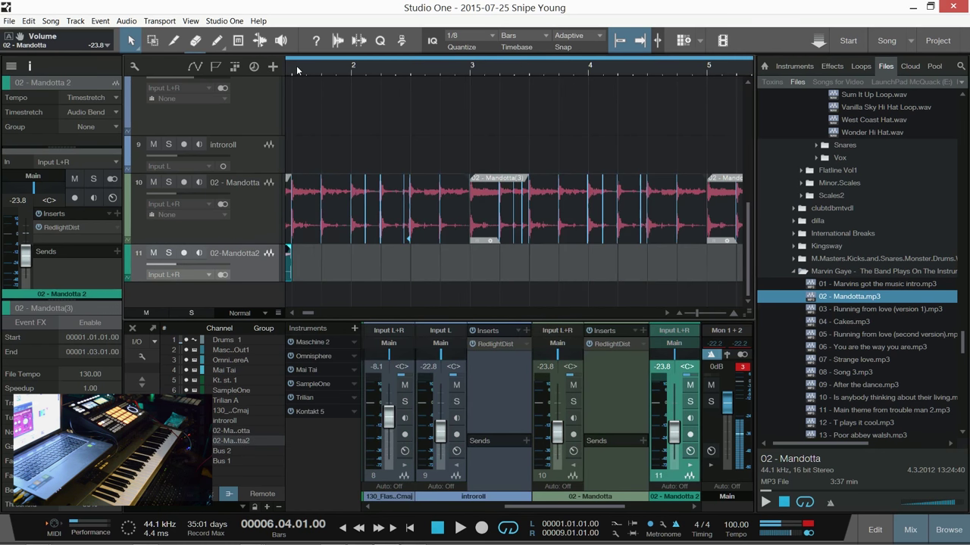
{"action": "key", "text": "Home"}
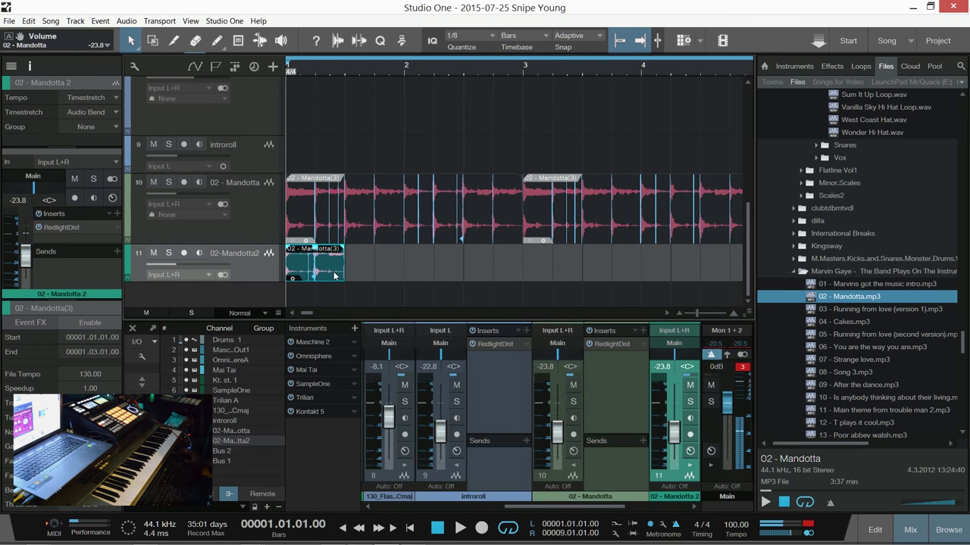
{"action": "key", "text": "d"}
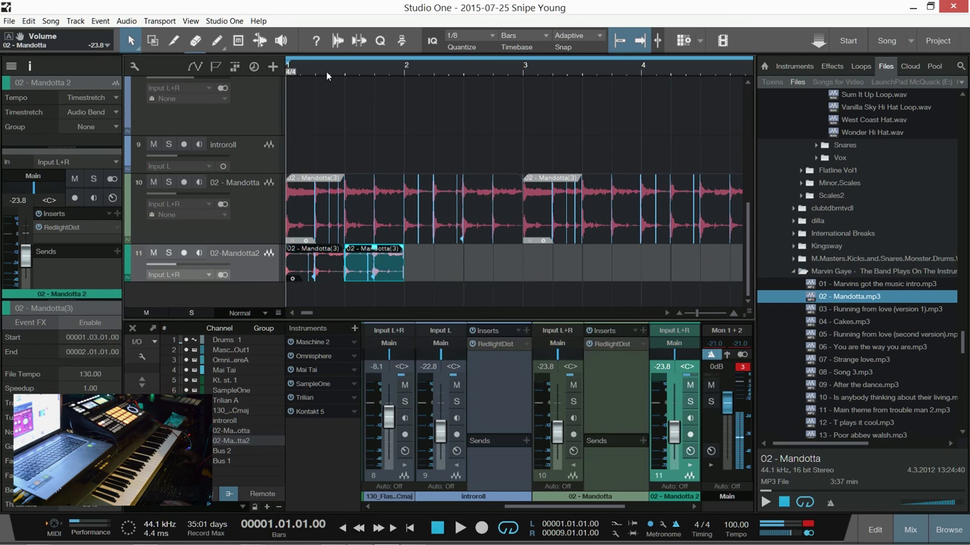
{"action": "scroll", "coordinate": [326, 72], "scroll_direction": "down", "scroll_amount": 3}
{"action": "key", "text": "d"}
{"action": "key", "text": "d"}
{"action": "key", "text": "d"}
{"action": "key", "text": "d"}
{"action": "key", "text": "d"}
{"action": "key", "text": "d"}
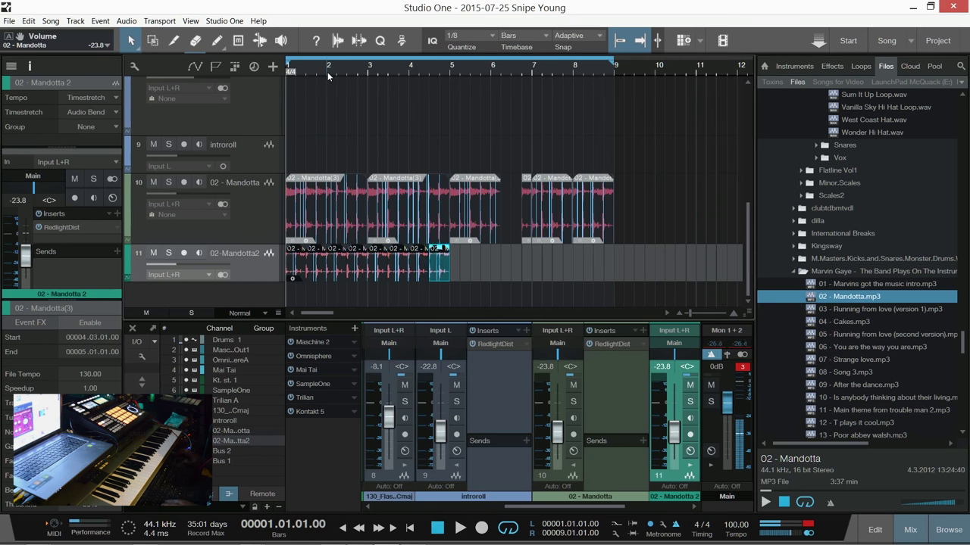
{"action": "key", "text": "d"}
{"action": "key", "text": "d"}
{"action": "key", "text": "d"}
{"action": "key", "text": "d"}
{"action": "key", "text": "d"}
{"action": "key", "text": "d"}
{"action": "key", "text": "d"}
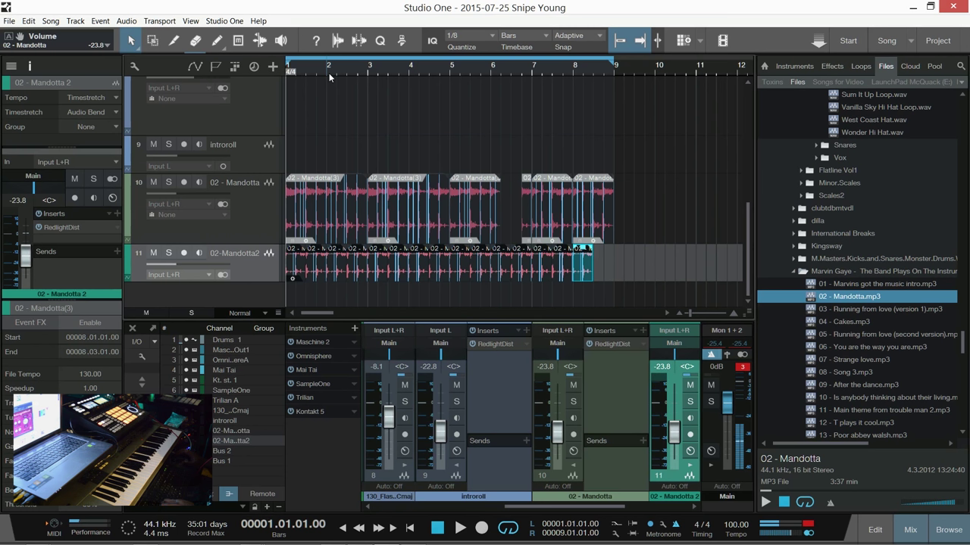
{"action": "key", "text": "d"}
- Mute the original Mandotta track and play the repeated slices on the second Mandotta track
{"action": "left_click_drag", "start_coordinate": [663, 271], "coordinate": [203, 271]}
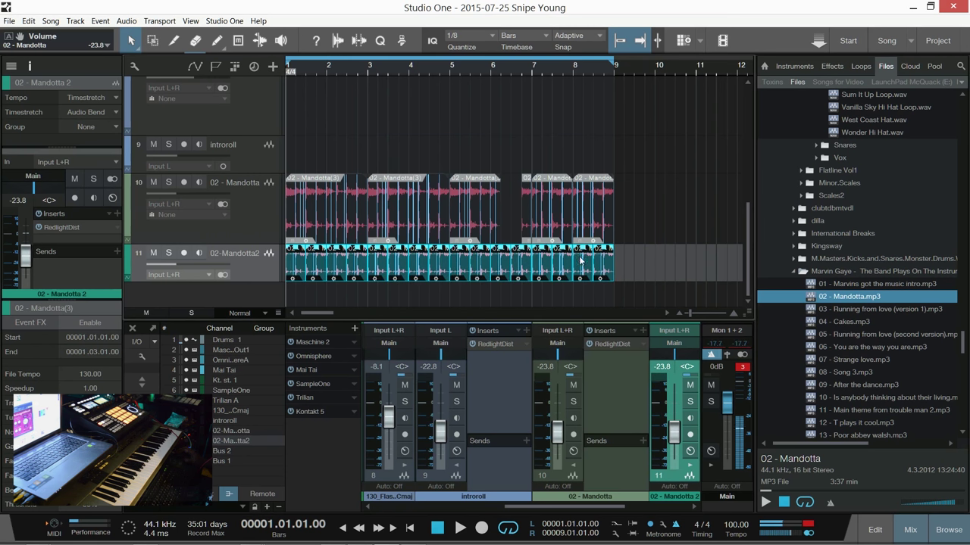
{"action": "left_click", "coordinate": [157, 184]}
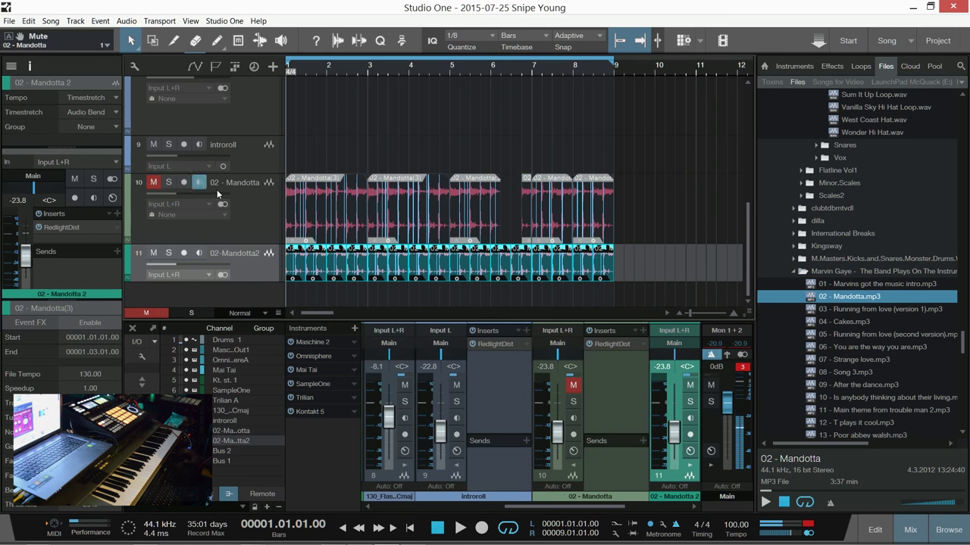
{"action": "key", "text": "space"}
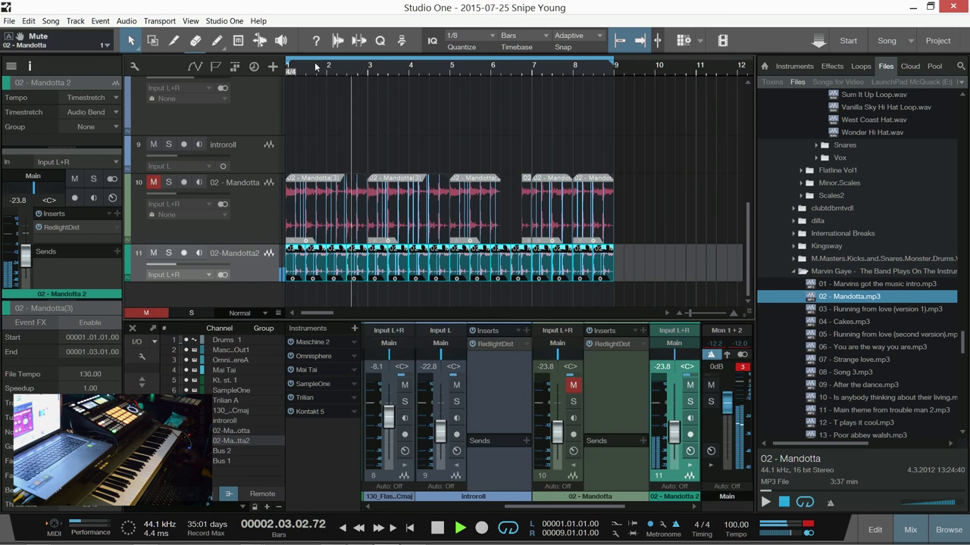
{"action": "scroll", "coordinate": [303, 68], "scroll_direction": "up", "scroll_amount": 4}
{"action": "key", "text": "space"}
{"action": "key", "text": "space"}
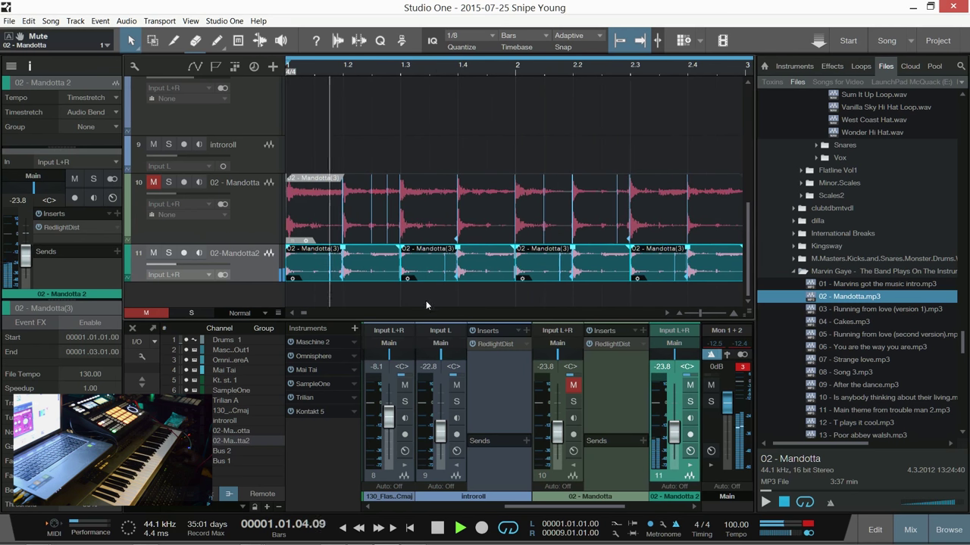
- Shorten the first slice to end at 1.02.03, add a 79 ms fade-out and play it
{"action": "left_click", "coordinate": [379, 272]}
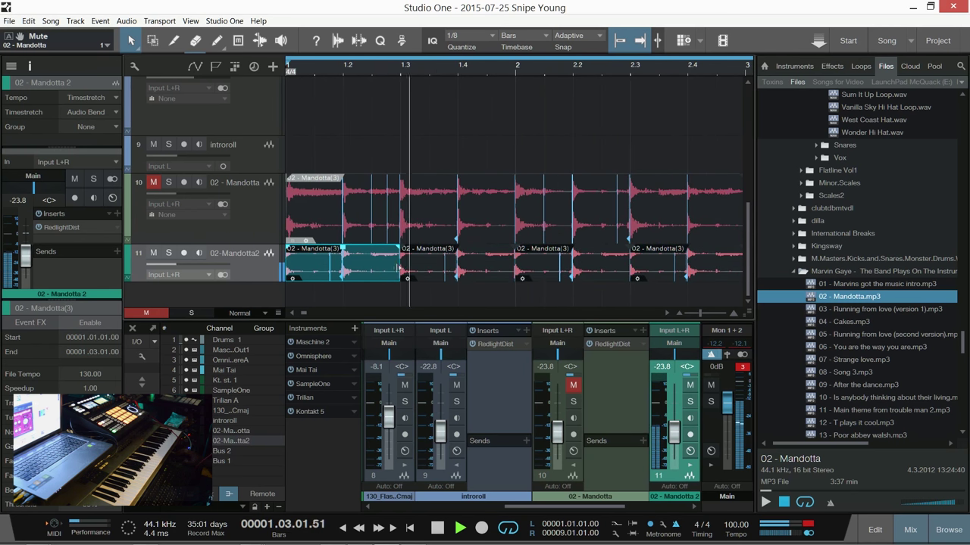
{"action": "key", "text": "space"}
{"action": "left_click_drag", "start_coordinate": [397, 269], "coordinate": [363, 253]}
{"action": "key", "text": "space"}
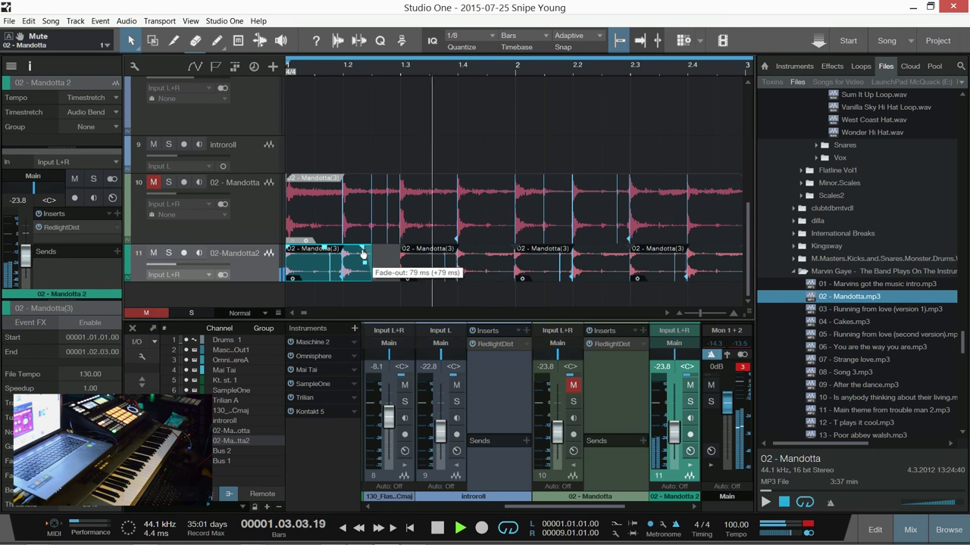
{"action": "key", "text": "space"}
{"action": "key", "text": "space"}
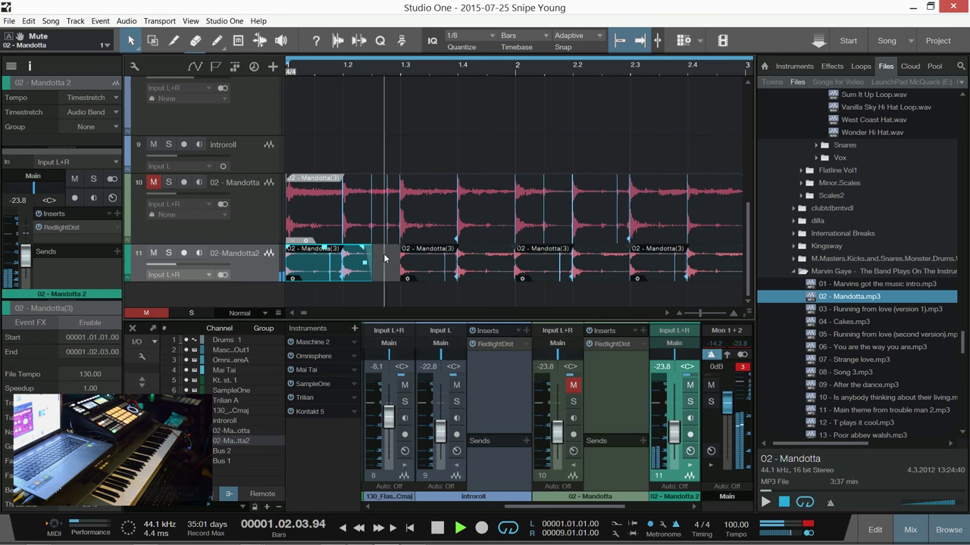
- Delete every clip on the second Mandotta track except the shortened first slice
{"action": "key", "text": "w"}
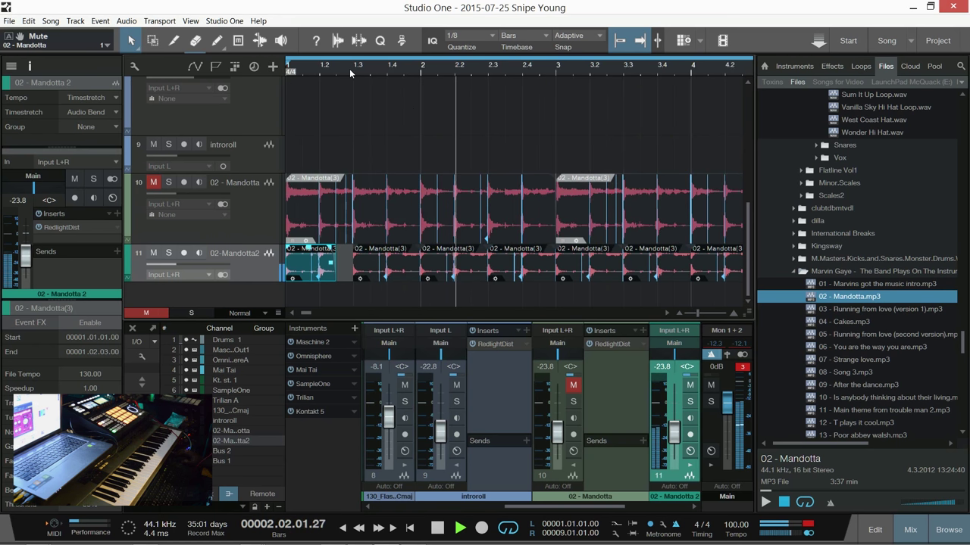
{"action": "key", "text": "w"}
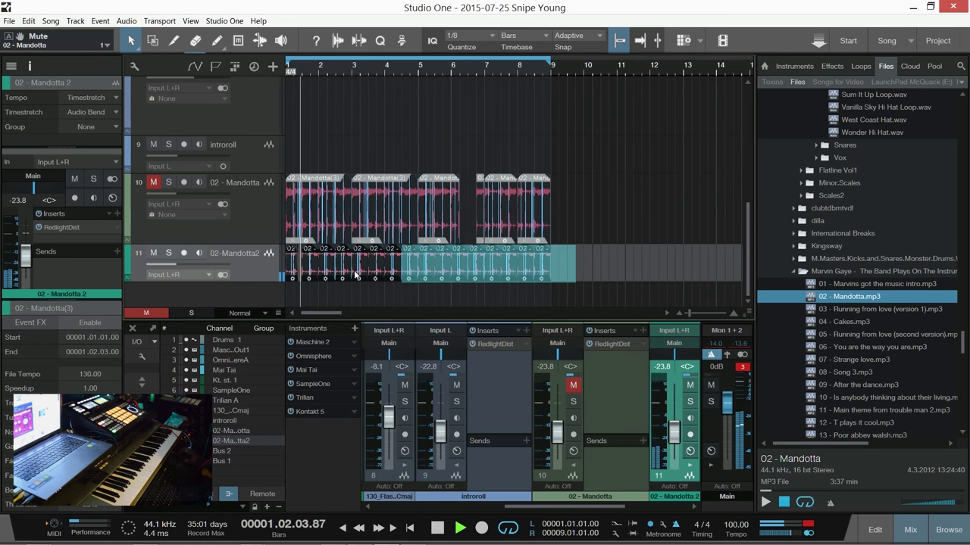
{"action": "left_click_drag", "start_coordinate": [355, 274], "coordinate": [302, 274]}
{"action": "key", "text": "space"}
{"action": "key", "text": "space"}
{"action": "key", "text": "Delete"}
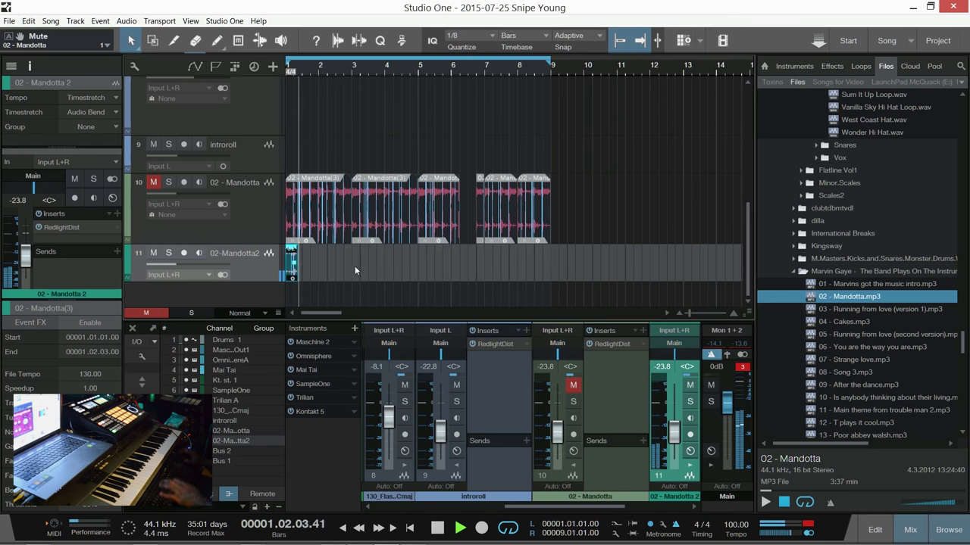
- Split the shortened slice at beat 2 and duplicate its second part so the pattern runs up to beat 3
{"action": "key", "text": "space"}
{"action": "key", "text": "space"}
{"action": "left_click_drag", "start_coordinate": [290, 65], "coordinate": [300, 78]}
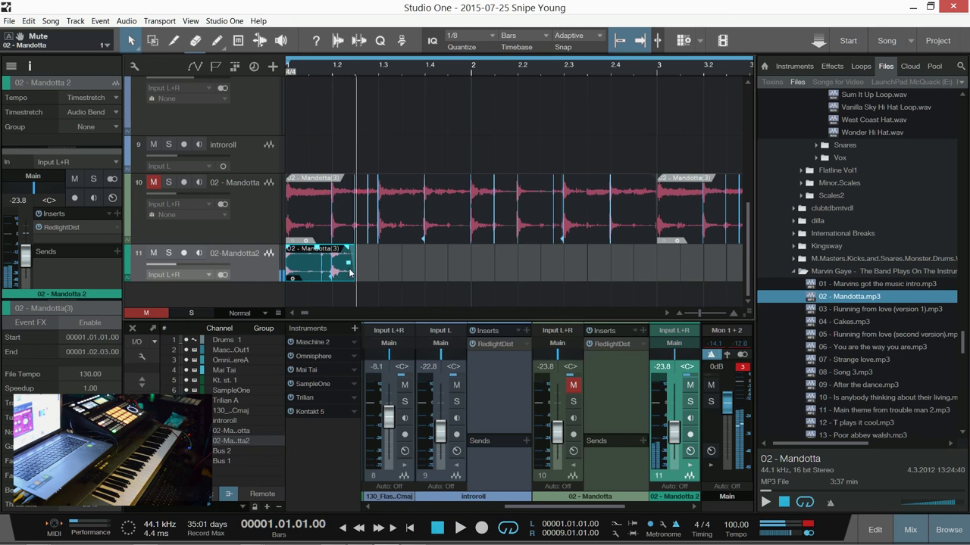
{"action": "key", "text": "space"}
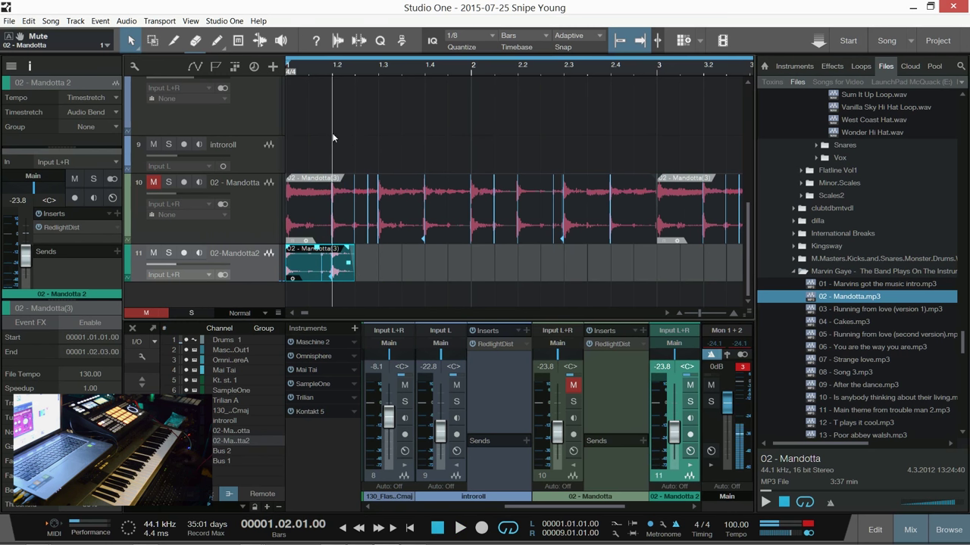
{"action": "left_click", "coordinate": [341, 278]}
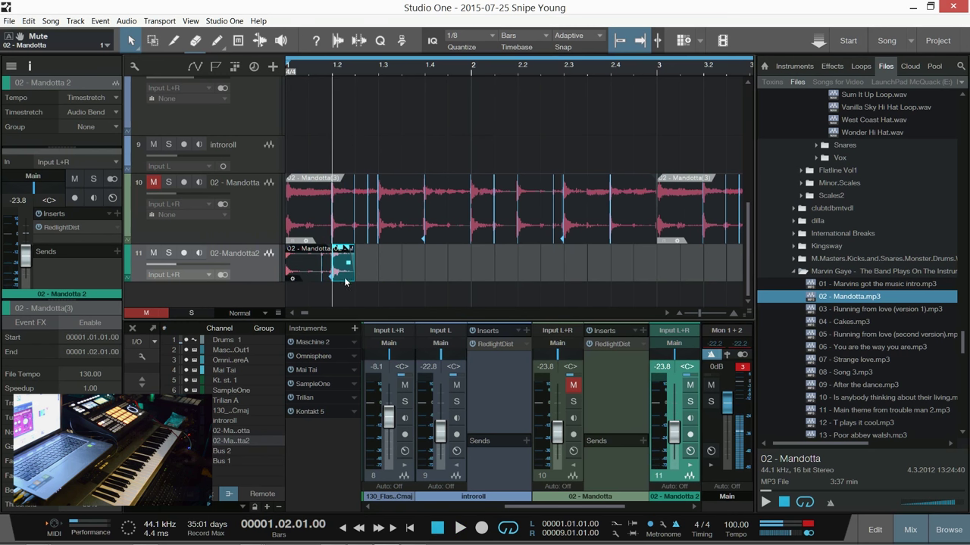
{"action": "key", "text": "d"}
{"action": "key", "text": "space"}
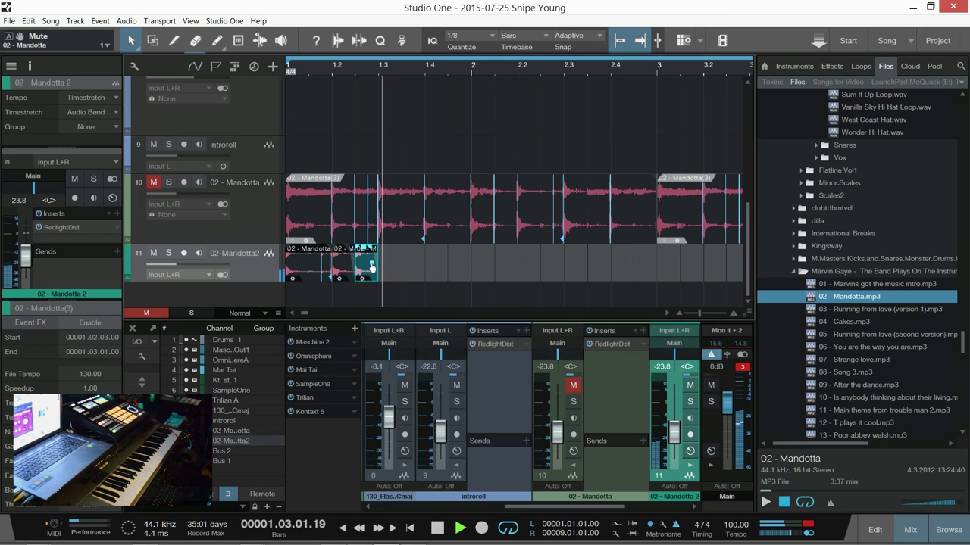
- Select the three slices on the second Mandotta track and duplicate the group twice, up to beat 3 of bar 2
{"action": "key", "text": "space"}
{"action": "left_click_drag", "start_coordinate": [383, 270], "coordinate": [273, 280]}
{"action": "key", "text": "space"}
{"action": "key", "text": "space"}
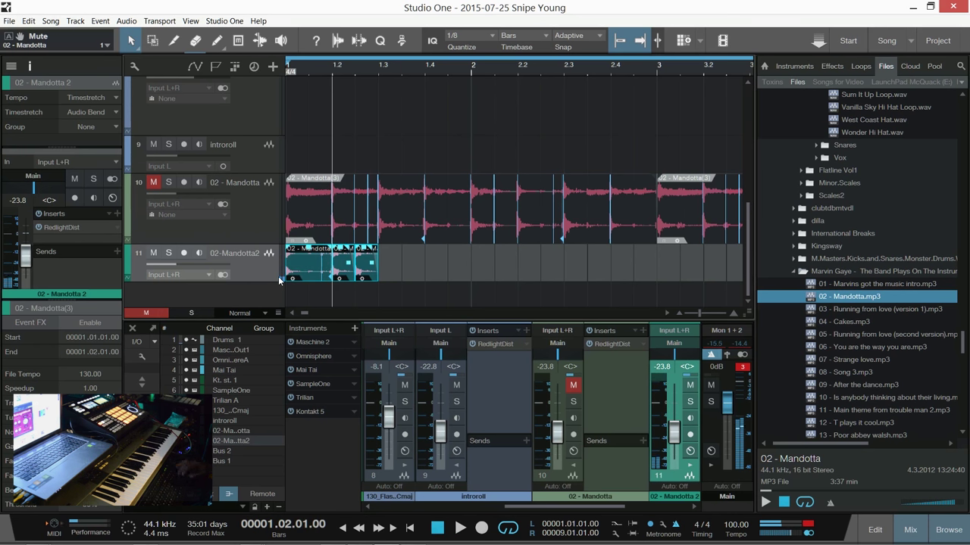
{"action": "key", "text": "comma"}
{"action": "key", "text": "space"}
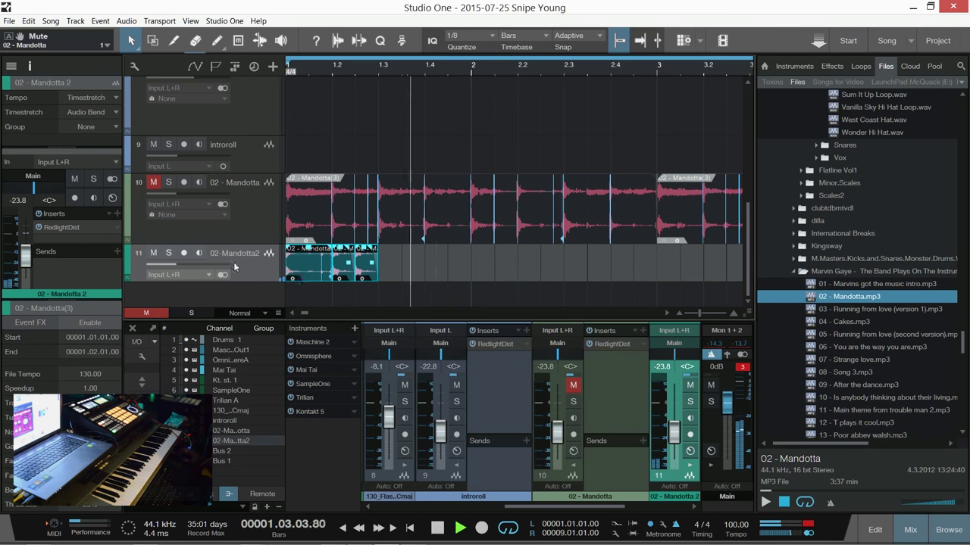
{"action": "key", "text": "d"}
{"action": "key", "text": "d"}
- Duplicate all slices on the second Mandotta track and move the copies directly behind the originals so the pattern reaches bar 4
{"action": "key", "text": "comma"}
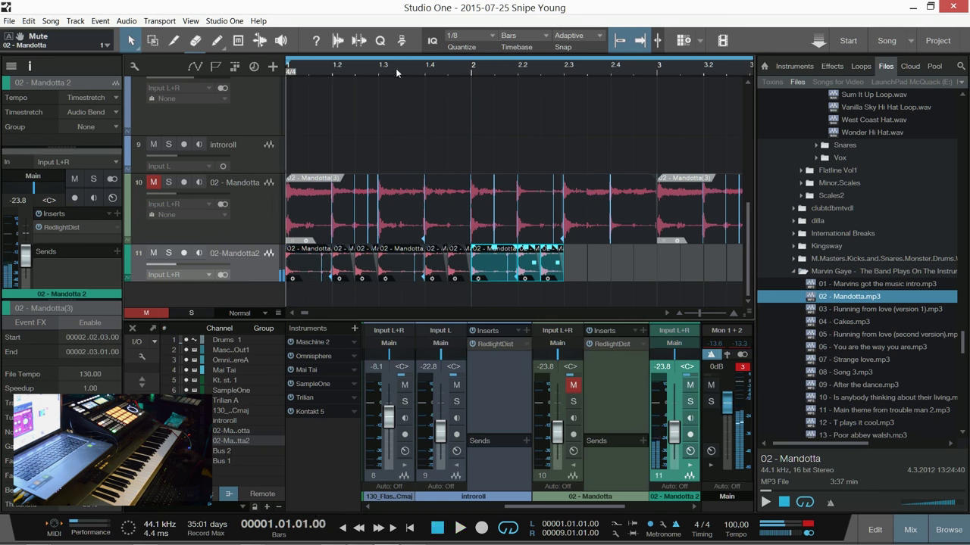
{"action": "scroll", "coordinate": [376, 69], "scroll_direction": "down", "scroll_amount": 2}
{"action": "left_click", "coordinate": [225, 266]}
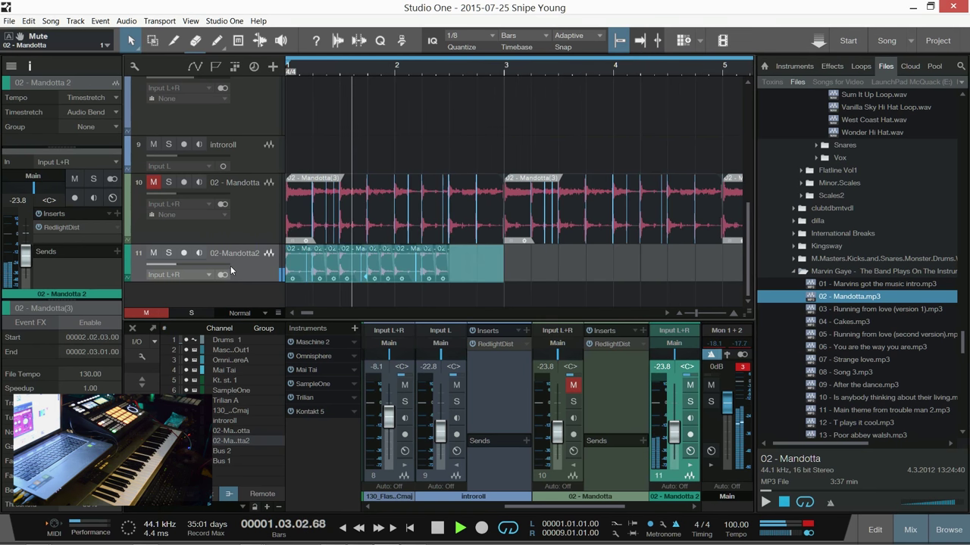
{"action": "right_click", "coordinate": [294, 266]}
{"action": "left_click", "coordinate": [356, 368]}
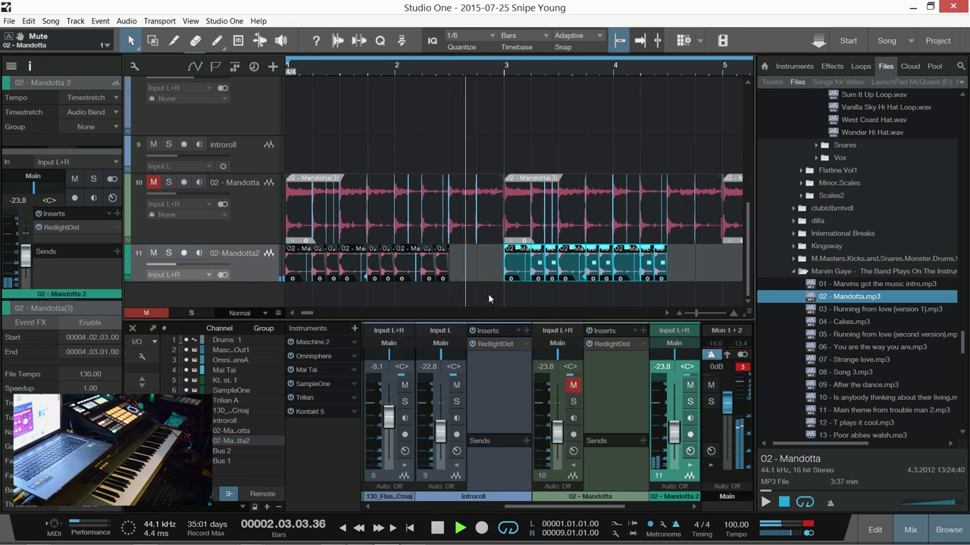
{"action": "left_click_drag", "start_coordinate": [457, 266], "coordinate": [458, 267]}
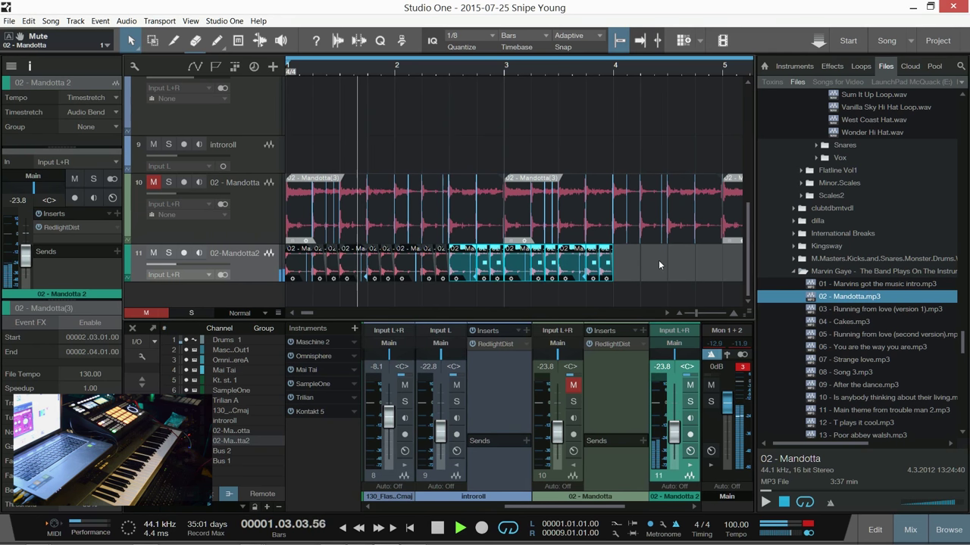
- Select every slice on the second Mandotta track and duplicate the three-bar pattern up to bar 7
{"action": "left_click_drag", "start_coordinate": [655, 260], "coordinate": [181, 263]}
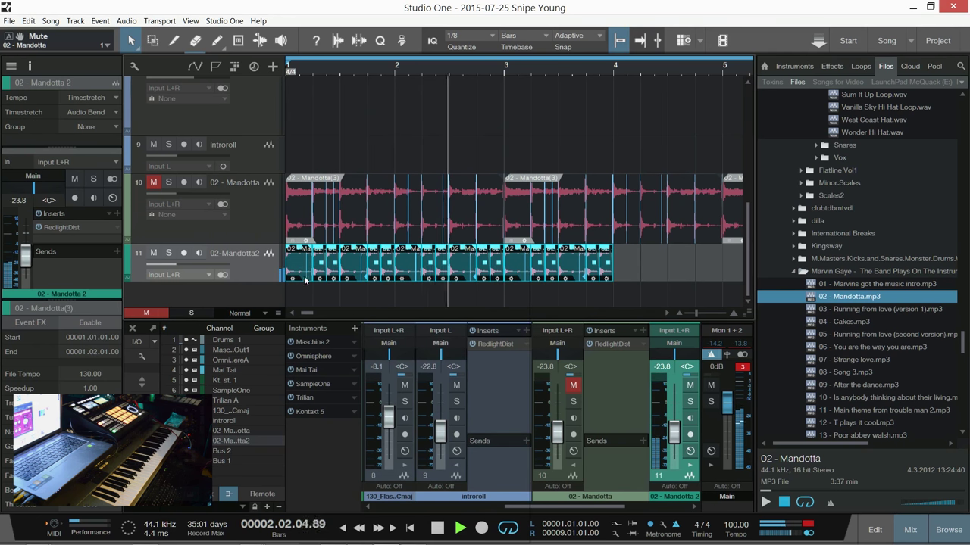
{"action": "right_click", "coordinate": [296, 265]}
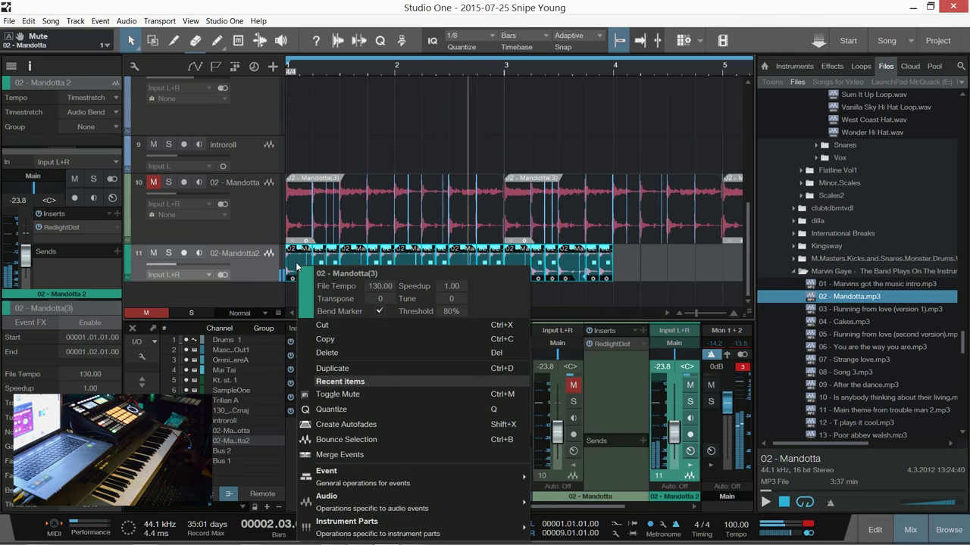
{"action": "left_click", "coordinate": [342, 370]}
{"action": "scroll", "coordinate": [526, 69], "scroll_direction": "down", "scroll_amount": 3}
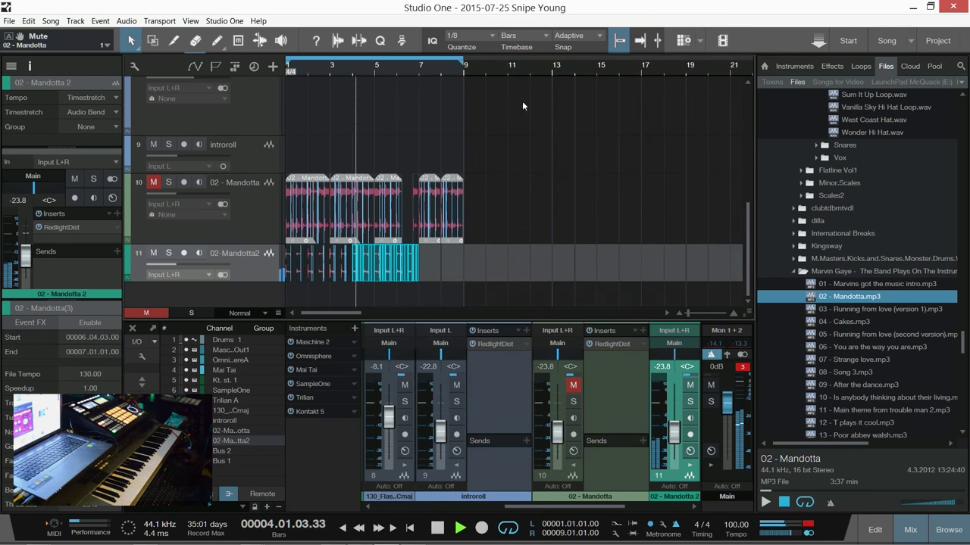
- Duplicate the slices in bars 5 and 6 of the second Mandotta track so the pattern runs up to bar 9
{"action": "left_click_drag", "start_coordinate": [457, 267], "coordinate": [253, 273]}
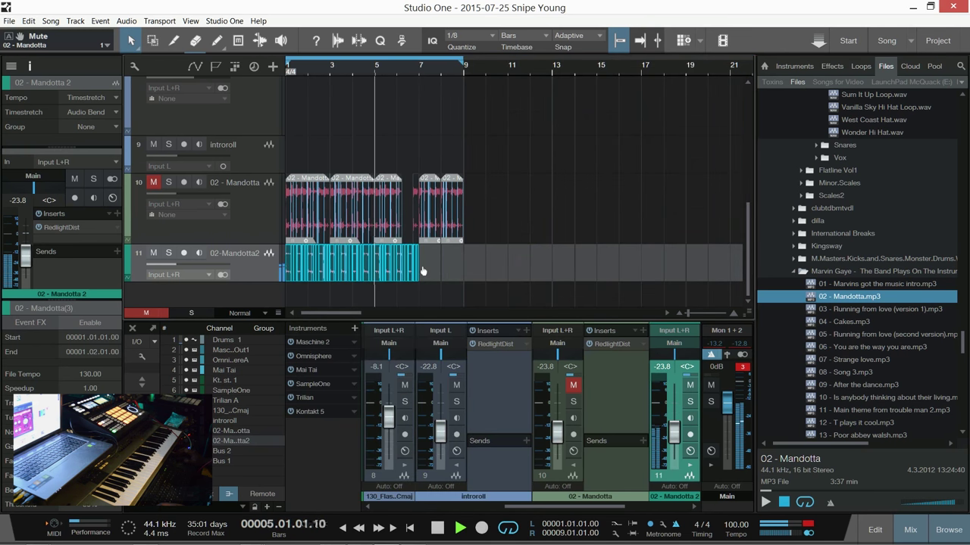
{"action": "left_click_drag", "start_coordinate": [446, 273], "coordinate": [374, 274]}
{"action": "key", "text": "d"}
- Select all slices on the second Mandotta track and bounce them into one eight-bar clip
{"action": "left_click_drag", "start_coordinate": [506, 269], "coordinate": [283, 271]}
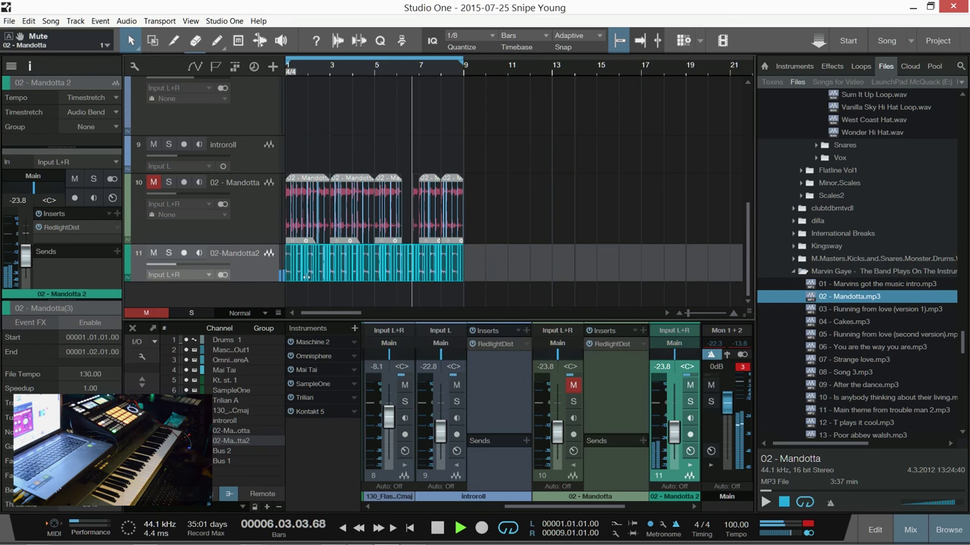
{"action": "key", "text": "space"}
{"action": "right_click", "coordinate": [310, 270]}
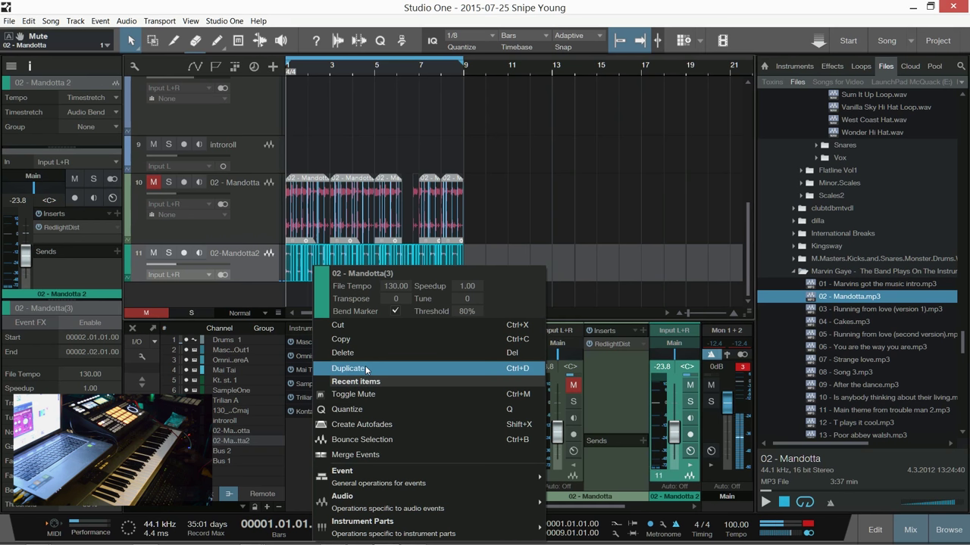
{"action": "left_click", "coordinate": [364, 440]}
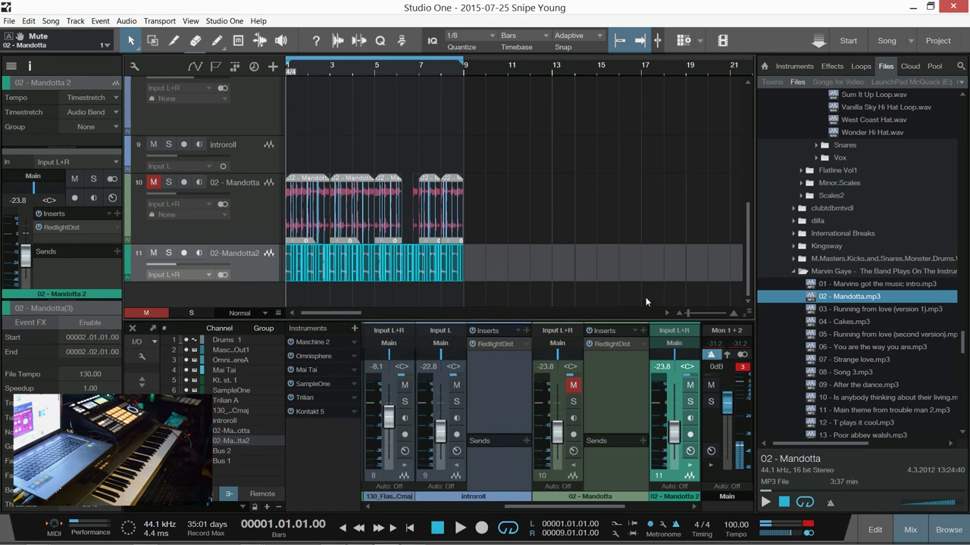
- Play the bounced loop and set the second Mandotta track's volume to -16.4 dB
{"action": "left_click", "coordinate": [771, 503]}
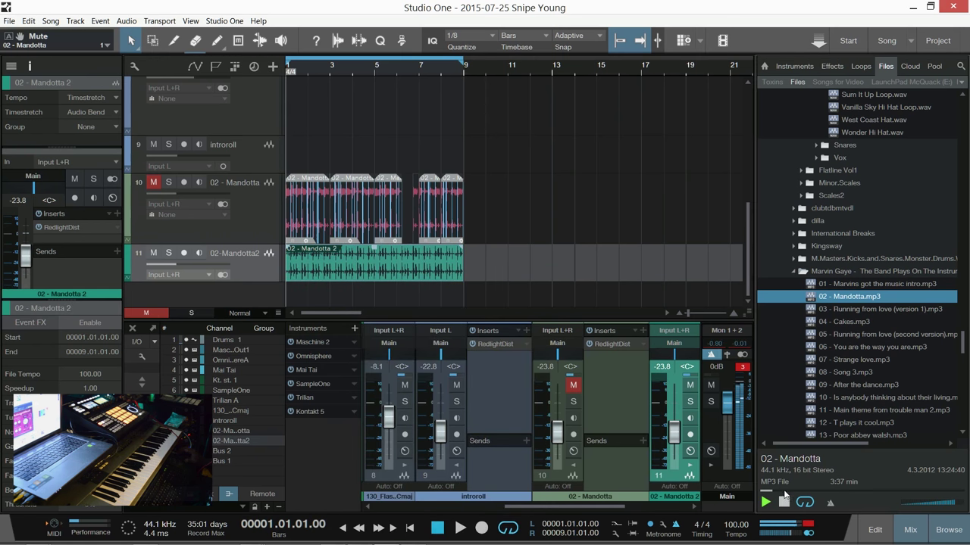
{"action": "left_click", "coordinate": [353, 271]}
{"action": "key", "text": "space"}
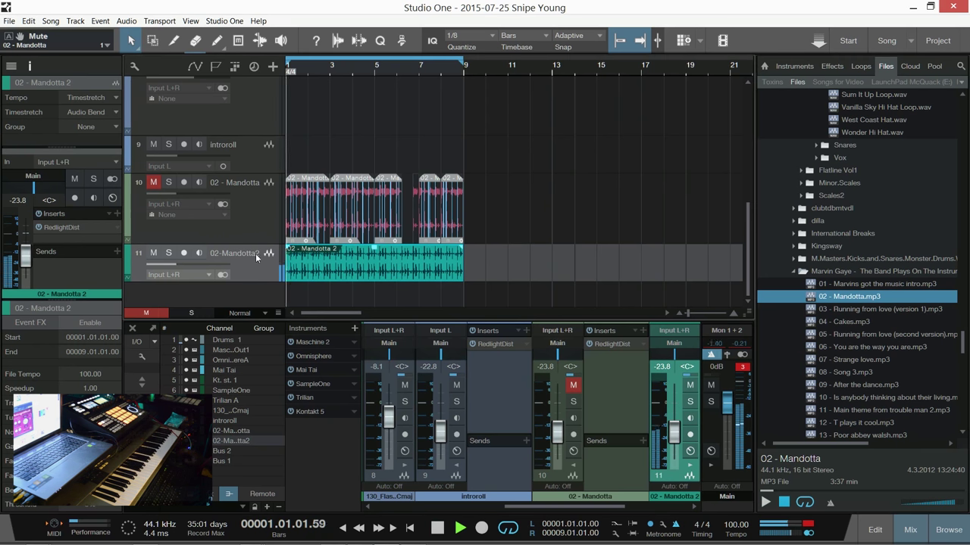
{"action": "left_click_drag", "start_coordinate": [178, 265], "coordinate": [189, 270]}
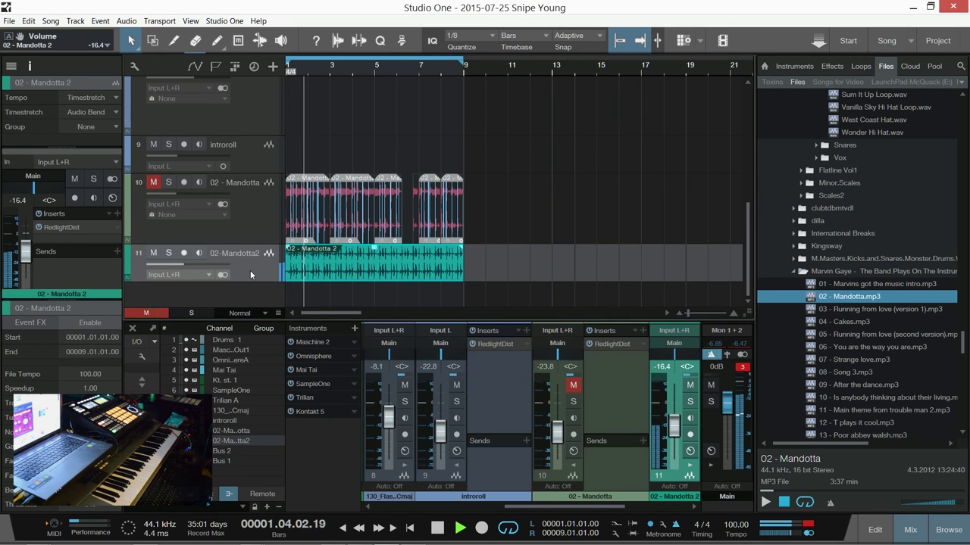
- Stop playback and add the Sigmund delay as an insert effect on the second Mandotta track
{"action": "double_click", "coordinate": [672, 379]}
{"action": "key", "text": "space"}
{"action": "left_click", "coordinate": [628, 331]}
{"action": "scroll", "coordinate": [676, 259], "scroll_direction": "down", "scroll_amount": 15}
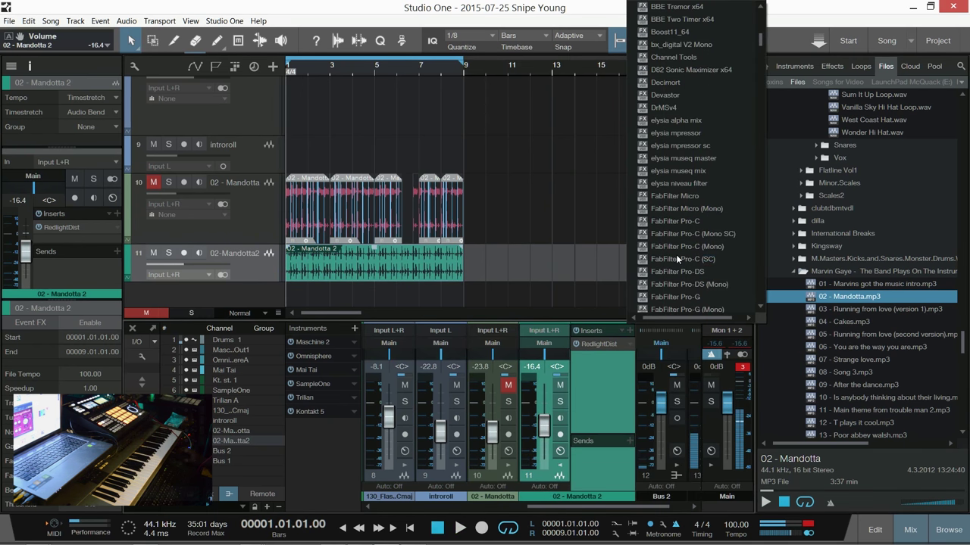
{"action": "scroll", "coordinate": [677, 259], "scroll_direction": "down", "scroll_amount": 2}
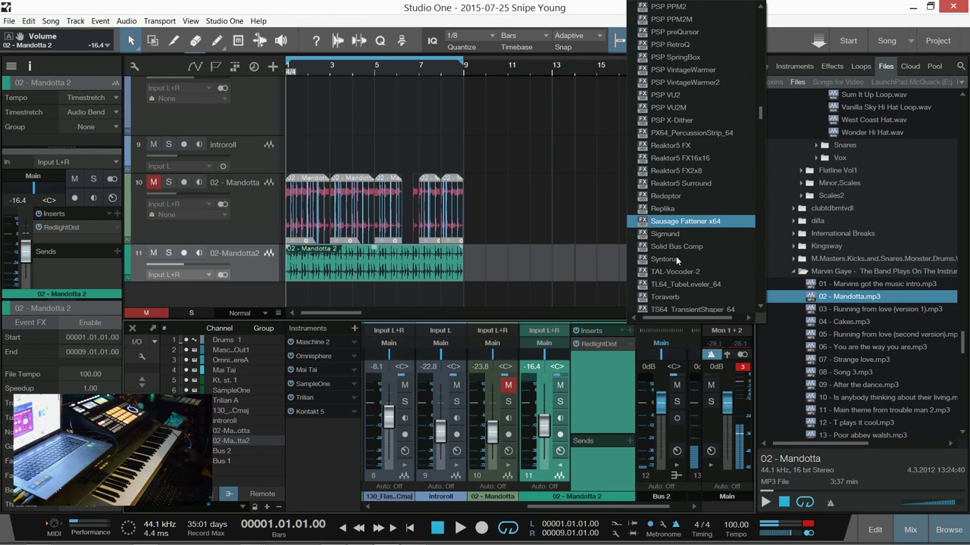
{"action": "left_click", "coordinate": [668, 234]}
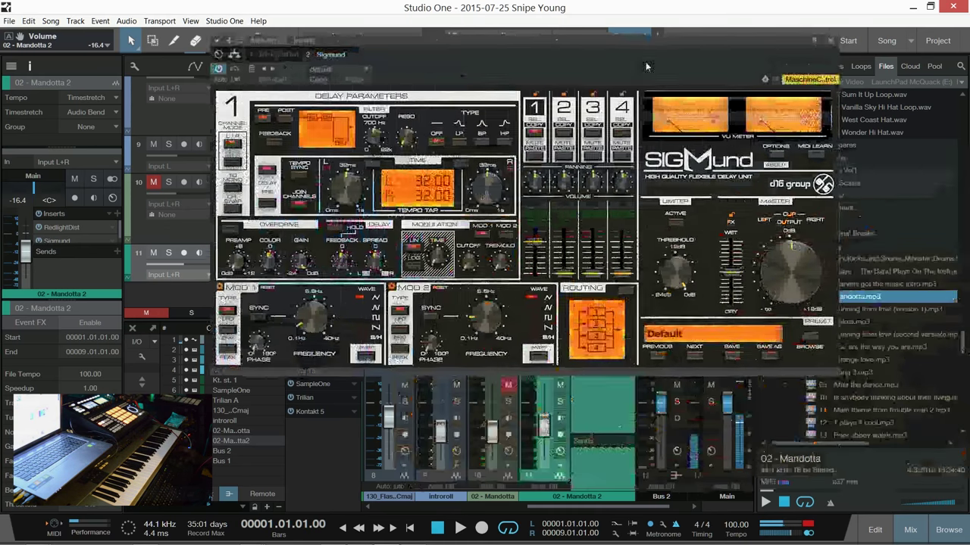
- Audition Sigmund's presets on the playing loop up to Drum Cinematizer 3, keep that preset and close the effect
{"action": "key", "text": "space"}
{"action": "left_click", "coordinate": [701, 356]}
{"action": "left_click", "coordinate": [691, 357]}
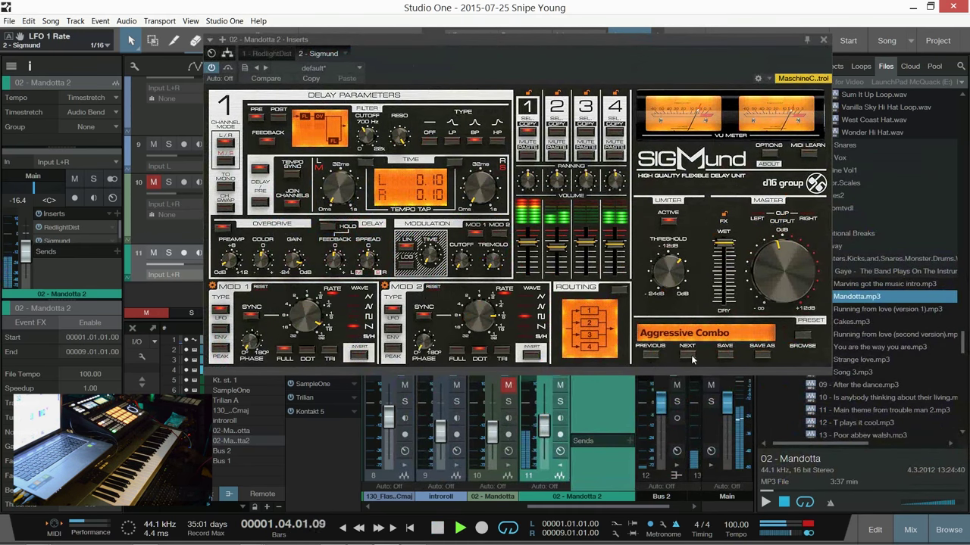
{"action": "left_click", "coordinate": [690, 358]}
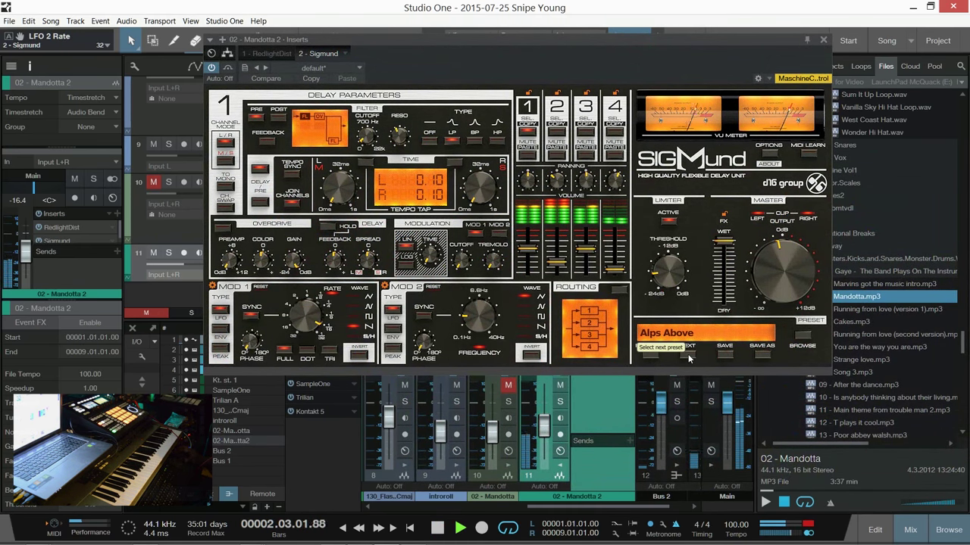
{"action": "left_click", "coordinate": [689, 358]}
{"action": "left_click", "coordinate": [689, 358]}
{"action": "left_click", "coordinate": [691, 357]}
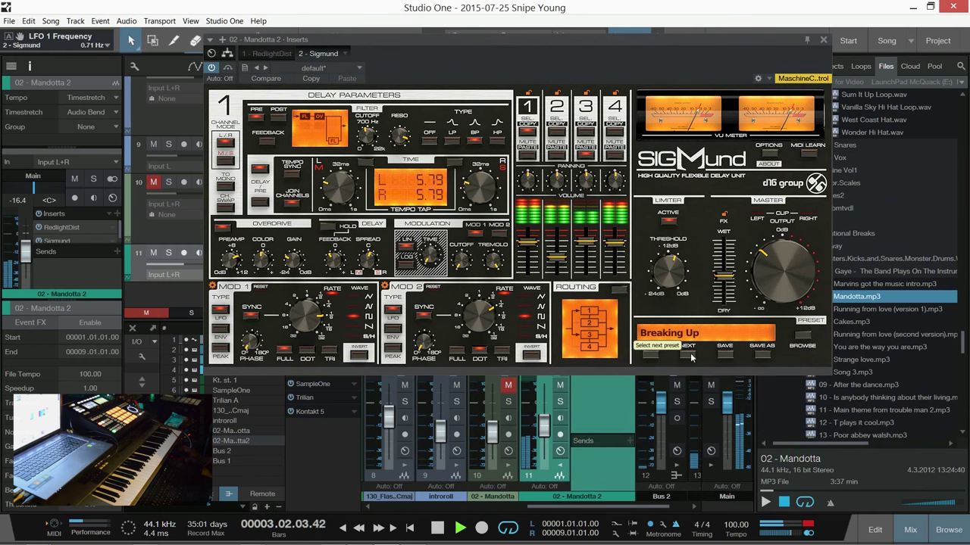
{"action": "left_click", "coordinate": [691, 358]}
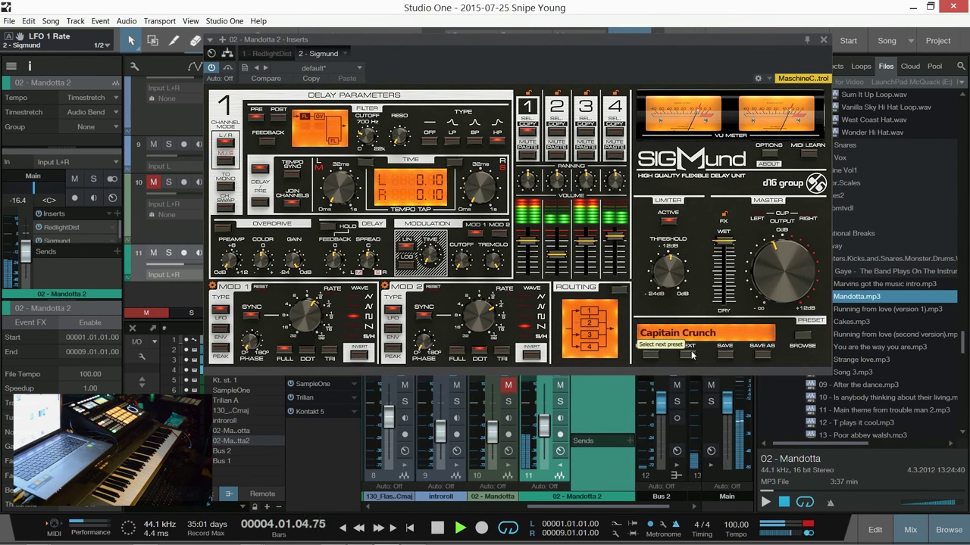
{"action": "left_click", "coordinate": [690, 356]}
{"action": "left_click", "coordinate": [690, 357]}
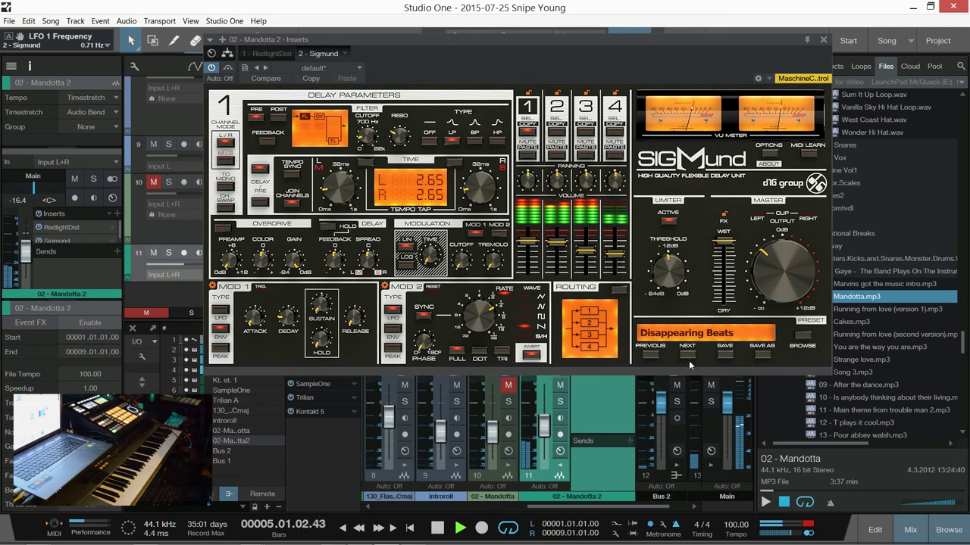
{"action": "left_click", "coordinate": [690, 361]}
{"action": "left_click", "coordinate": [688, 357]}
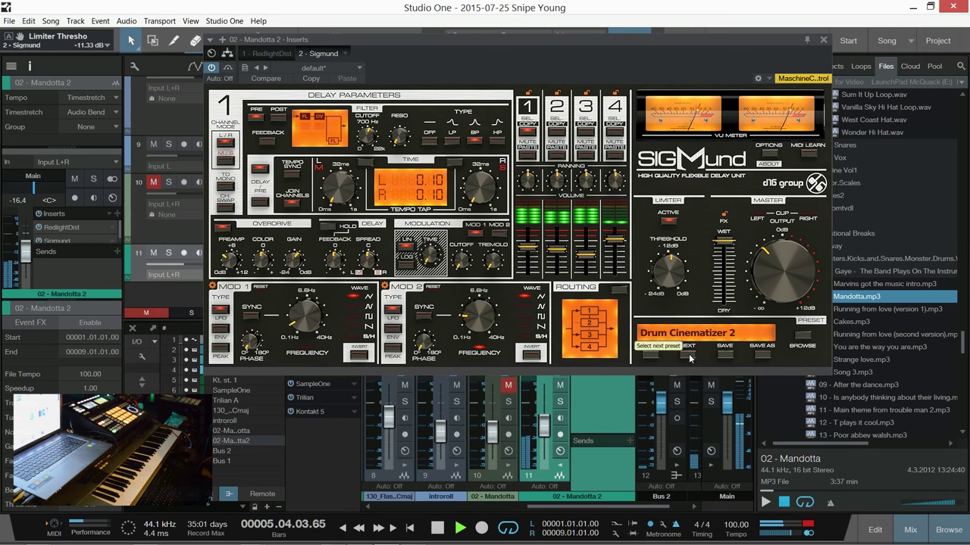
{"action": "left_click", "coordinate": [689, 358]}
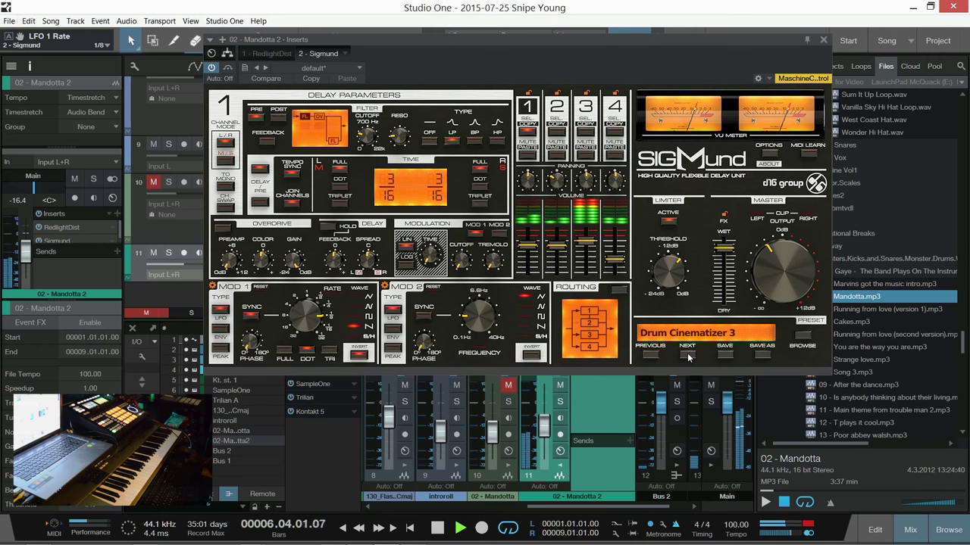
{"action": "left_click", "coordinate": [823, 42]}
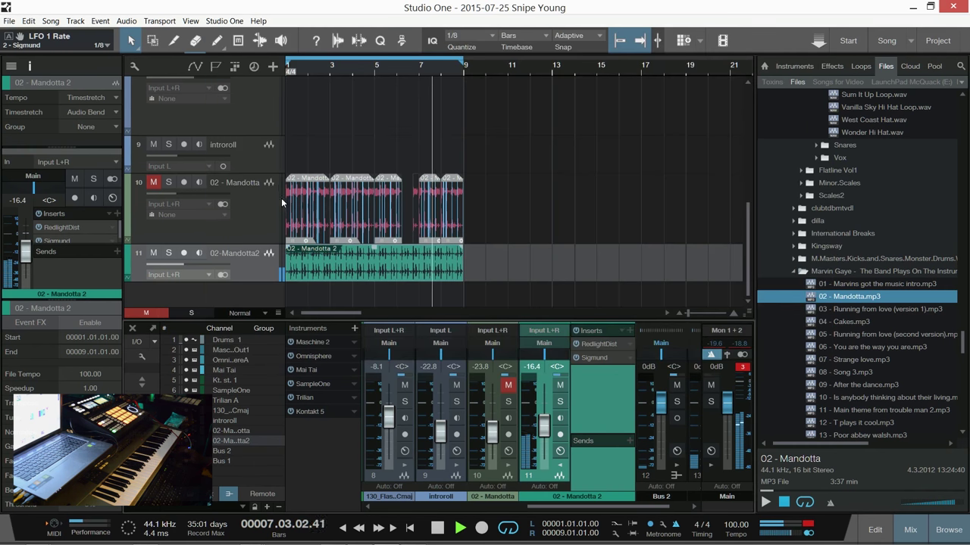
- Select the Maschine 2 track and open its instrument to try the Golden Kingdom Darkest Light Kit over the loop
{"action": "scroll", "coordinate": [310, 182], "scroll_direction": "up", "scroll_amount": 5}
{"action": "left_click", "coordinate": [262, 144]}
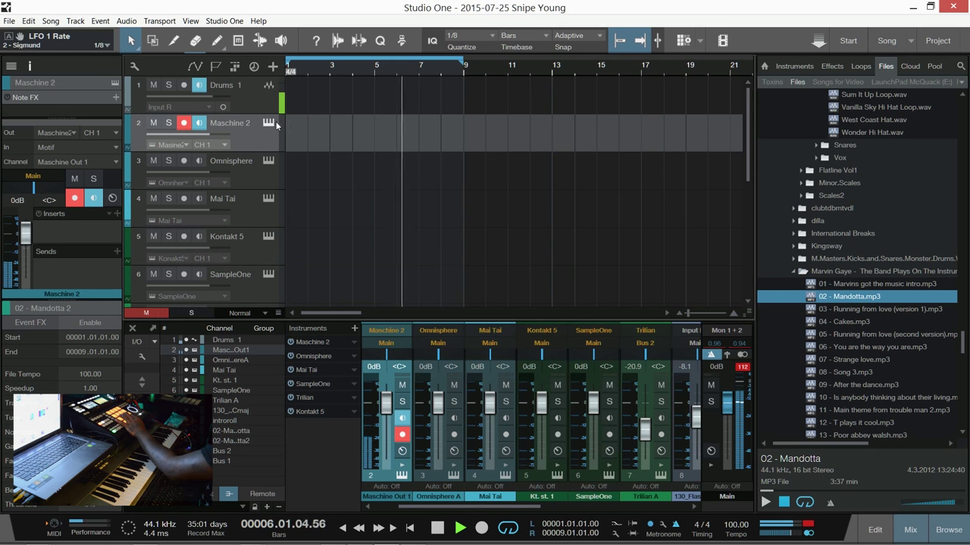
{"action": "left_click", "coordinate": [268, 123]}
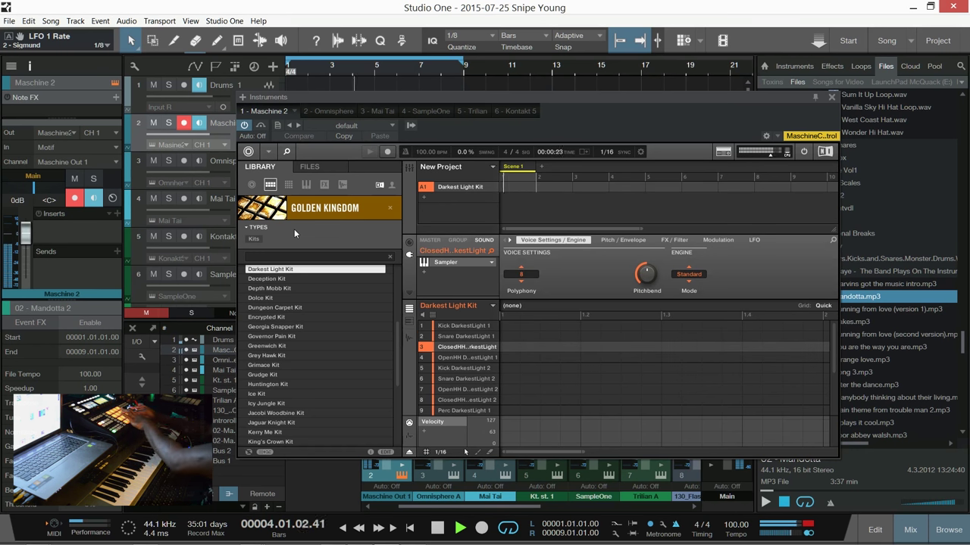
{"action": "key", "text": "space"}
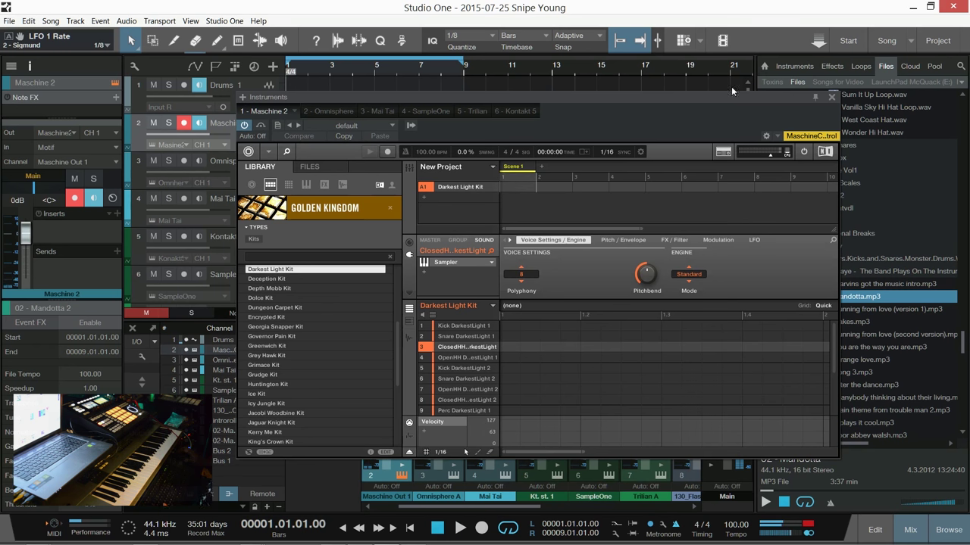
- Make Kontakt 5 the active, record-armed instrument track
{"action": "left_click", "coordinate": [257, 242]}
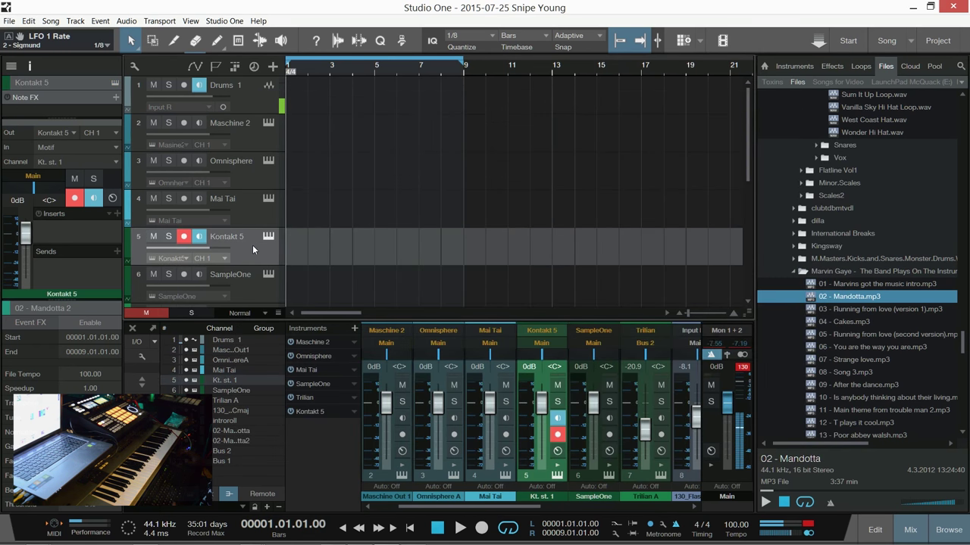